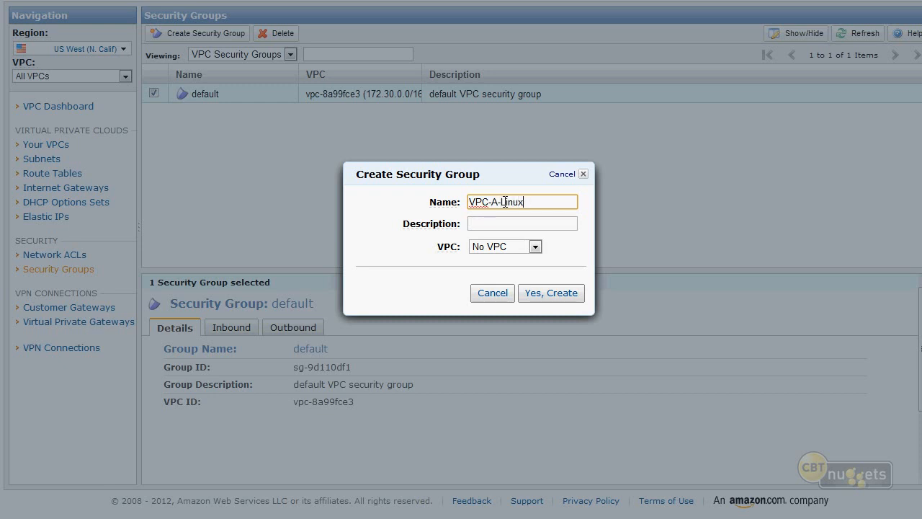
# - Create the VPC-A-Linux security group with the description Whatever in vpc-8a99fce3
pyautogui.click(504, 225)
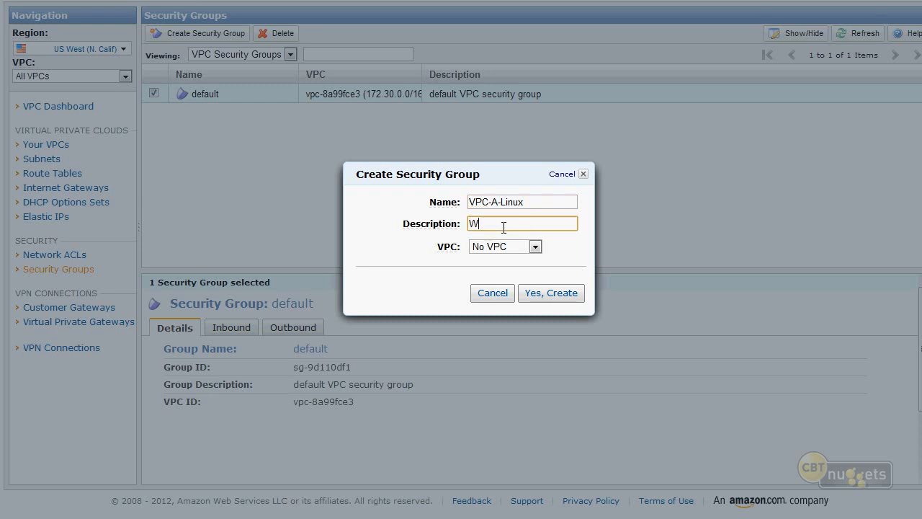
pyautogui.click(525, 247)
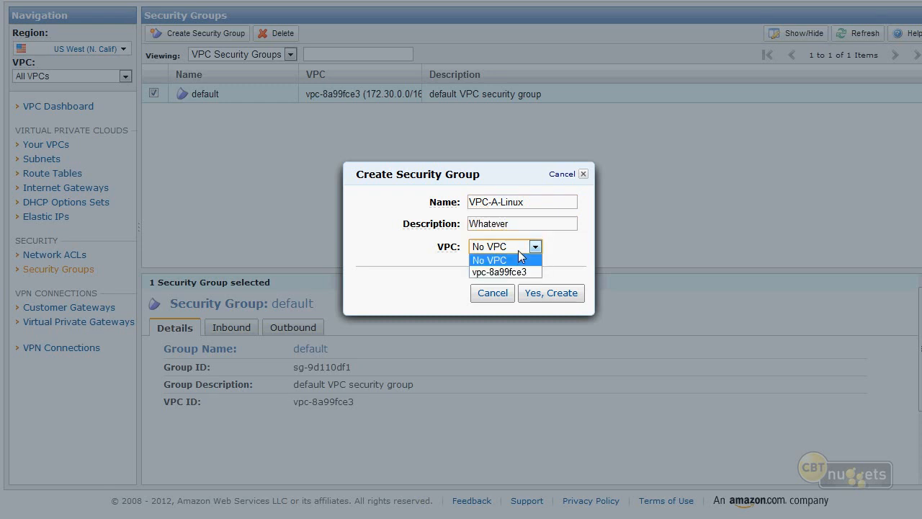
pyautogui.click(508, 272)
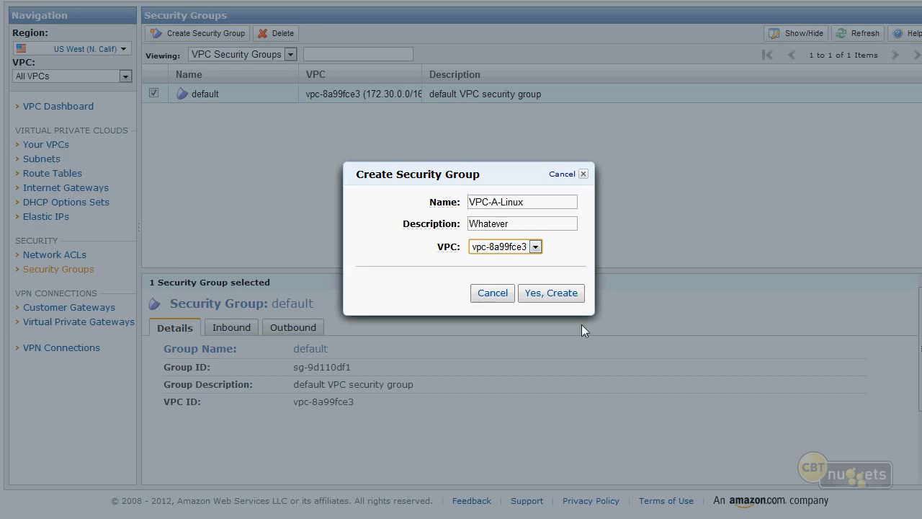
pyautogui.click(550, 295)
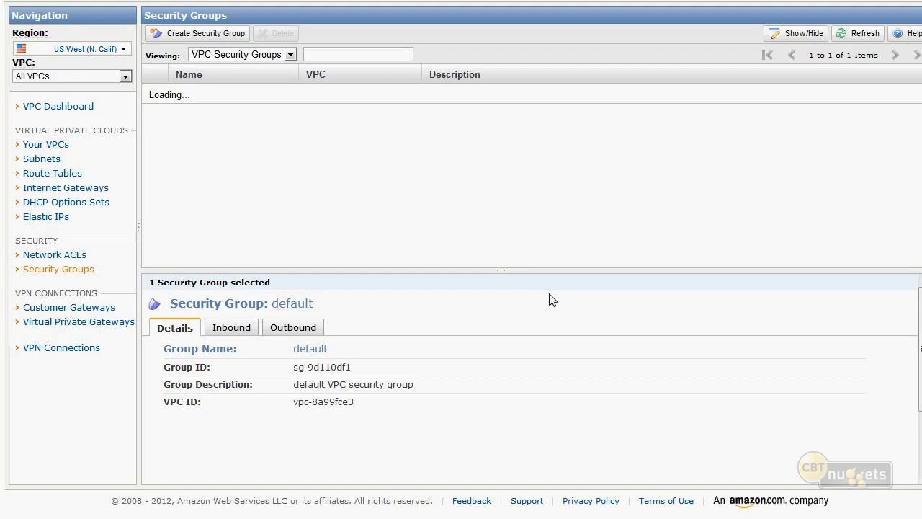
pyautogui.click(52, 148)
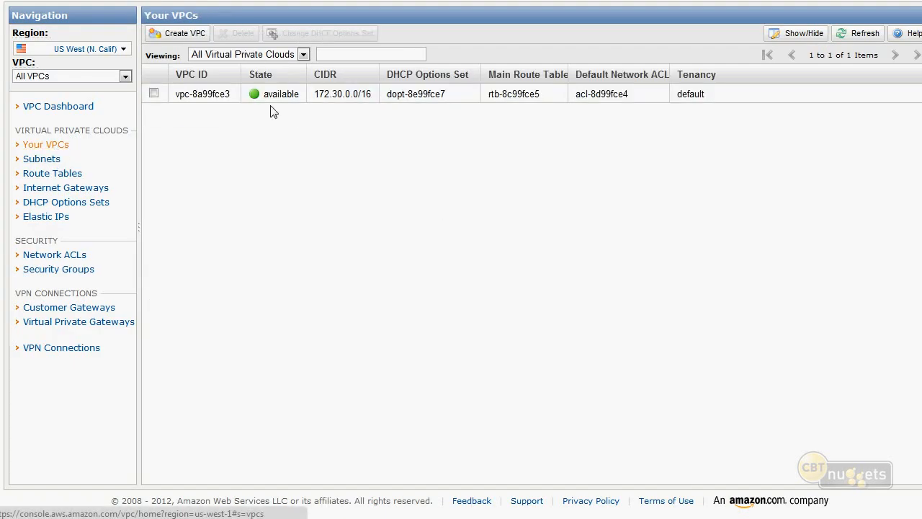
pyautogui.rightClick(205, 102)
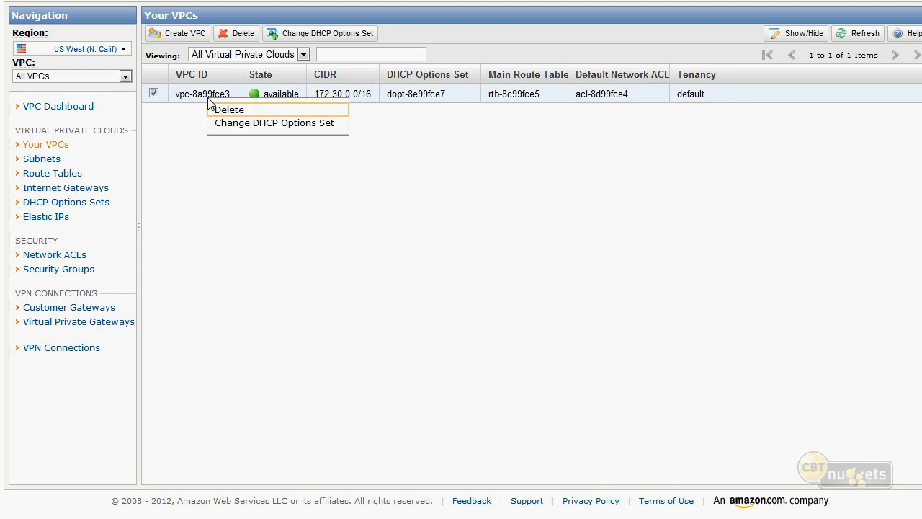
pyautogui.click(168, 139)
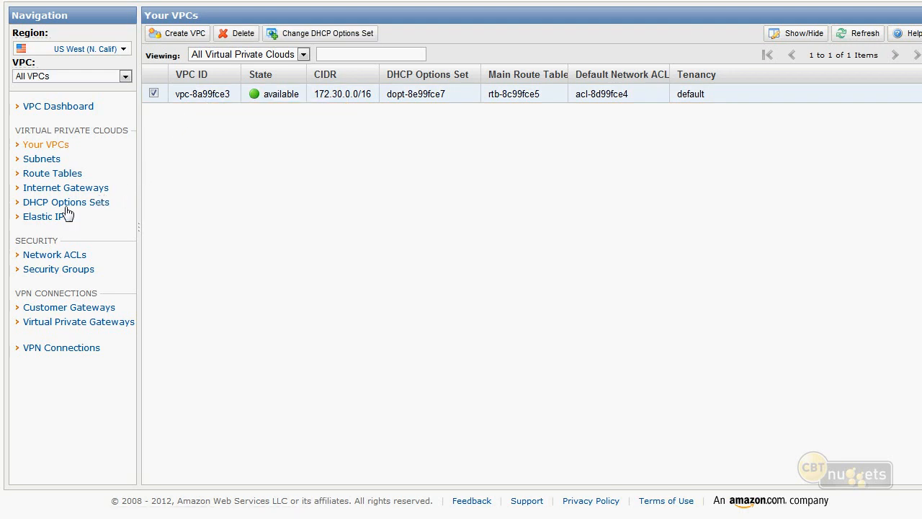
# - Select only the VPC-A-Linux security group and add inbound custom TCP rules for ports 80 and 443 from 0.0.0.0/0
pyautogui.click(65, 272)
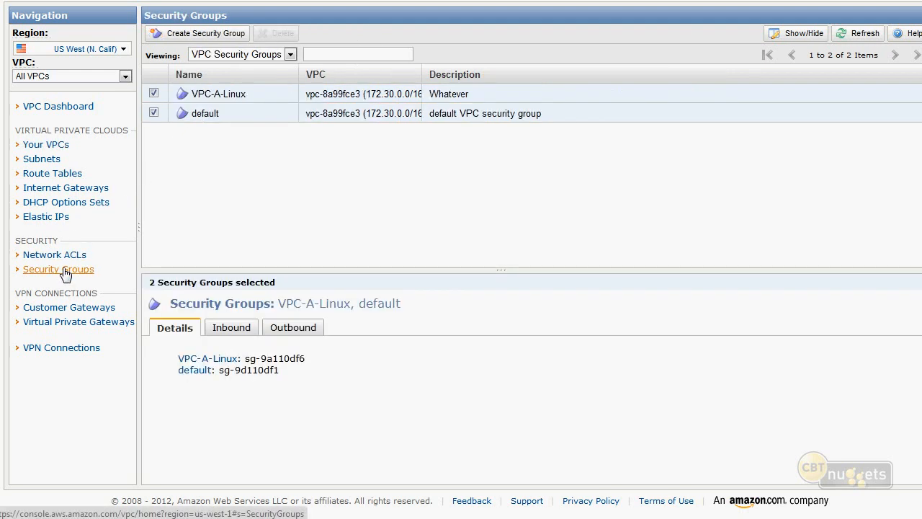
pyautogui.click(153, 114)
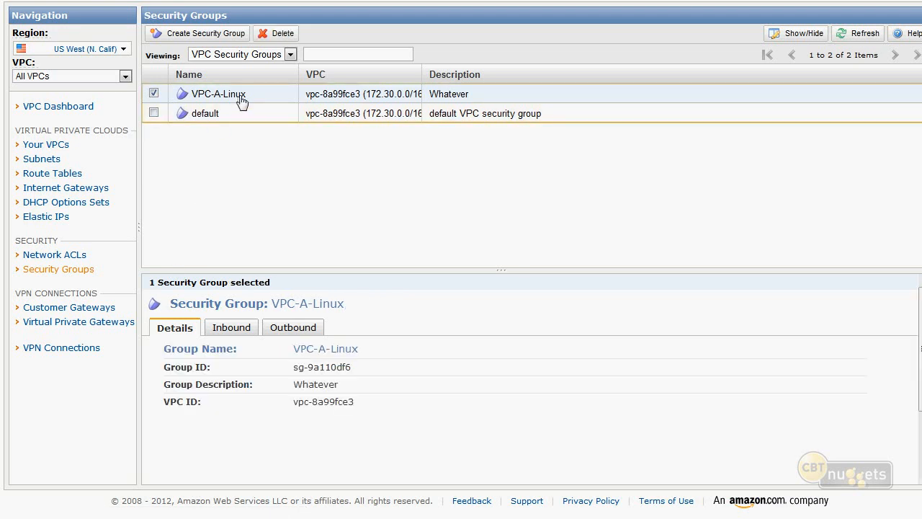
pyautogui.click(229, 335)
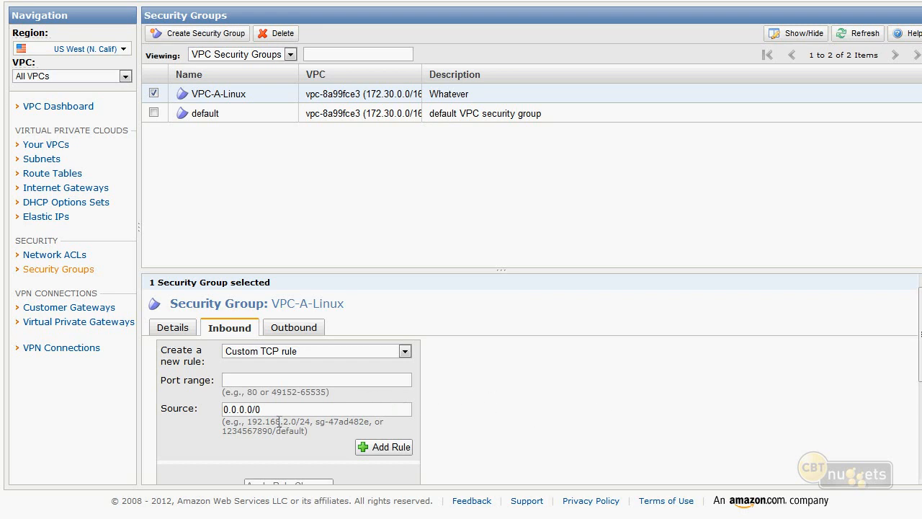
pyautogui.click(282, 380)
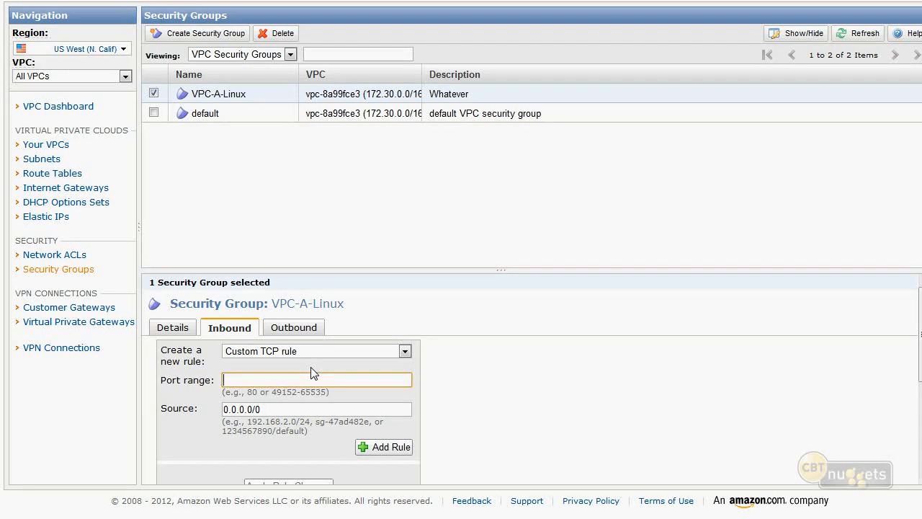
pyautogui.write('80')
pyautogui.click(380, 446)
pyautogui.click(252, 380)
pyautogui.write('443')
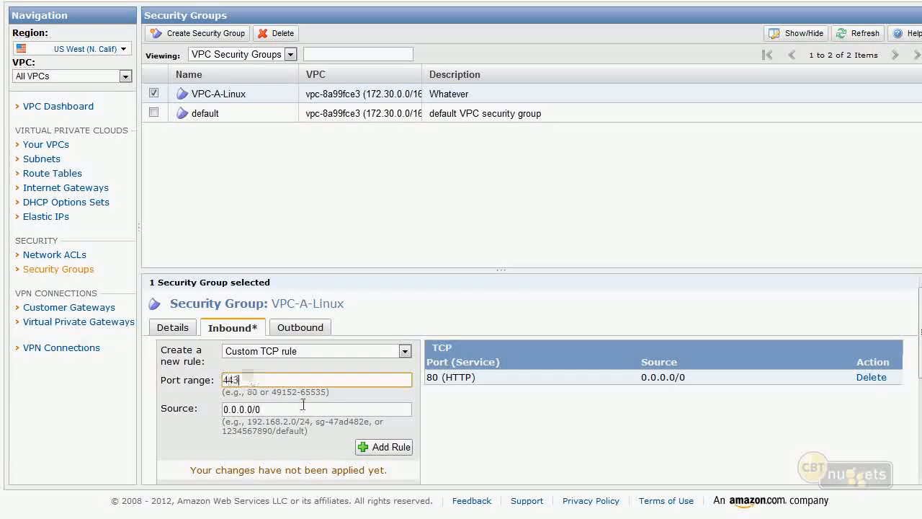
pyautogui.click(389, 447)
# - Add inbound custom TCP rules for ports 21 and 22 from 0.0.0.0/0 and apply the rule changes
pyautogui.click(259, 382)
pyautogui.write('21')
pyautogui.click(375, 447)
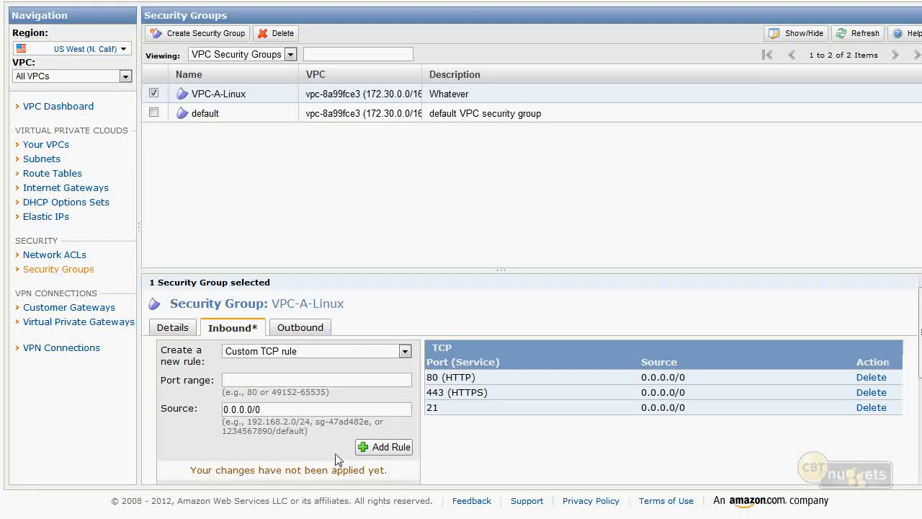
pyautogui.click(337, 380)
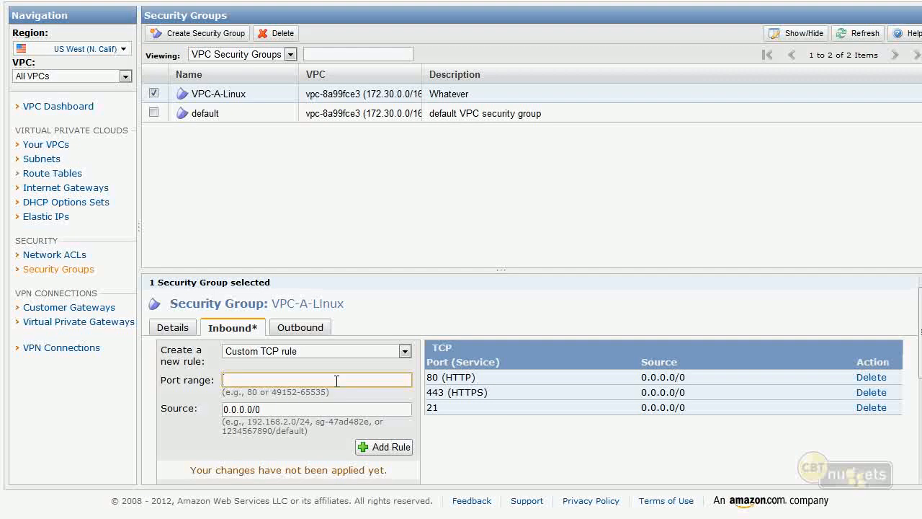
pyautogui.write('22')
pyautogui.click(382, 447)
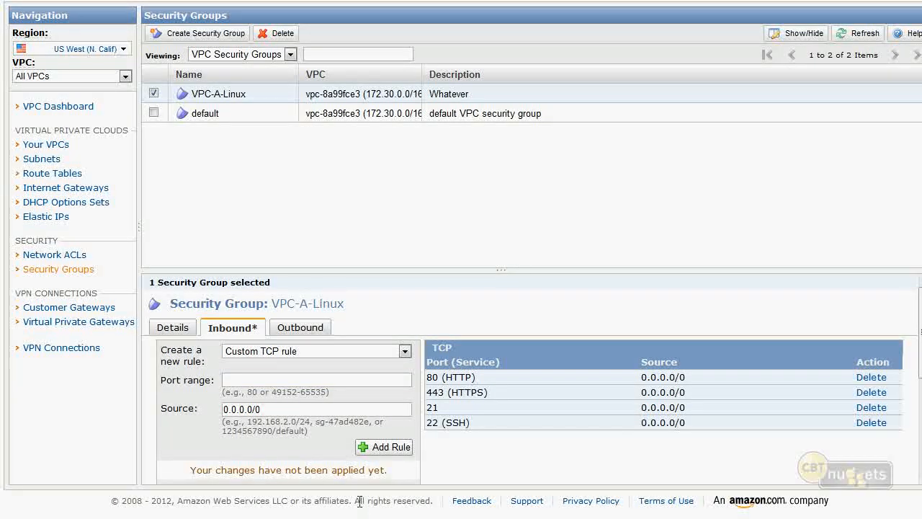
pyautogui.scroll(-3, 319, 409)
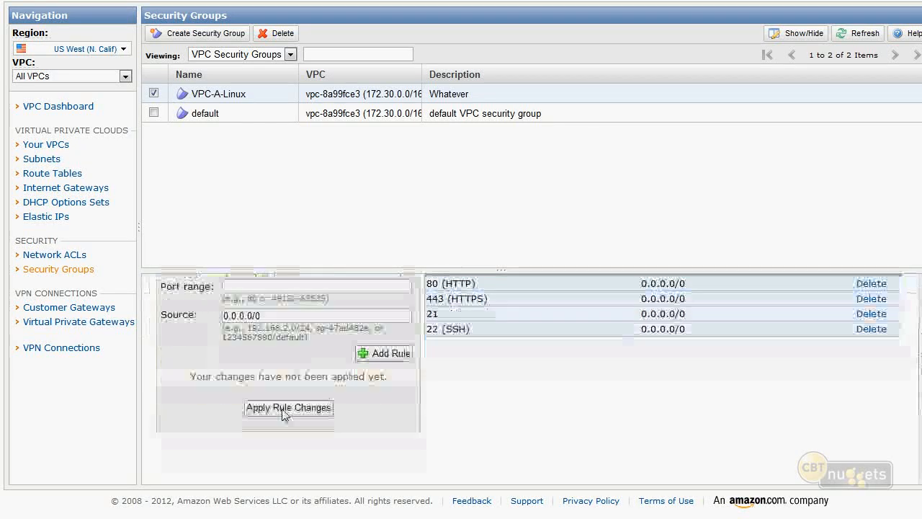
pyautogui.scroll(3, 424, 401)
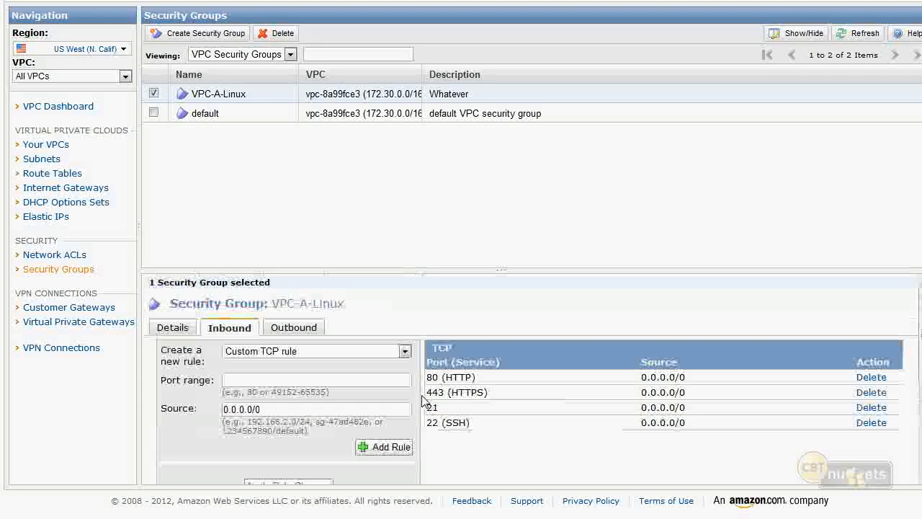
# - Enlarge the security group details area and mark VPC-A-Linux's outbound ALL rule for deletion
pyautogui.moveTo(365, 269); pyautogui.dragTo(370, 195)
pyautogui.click(301, 257)
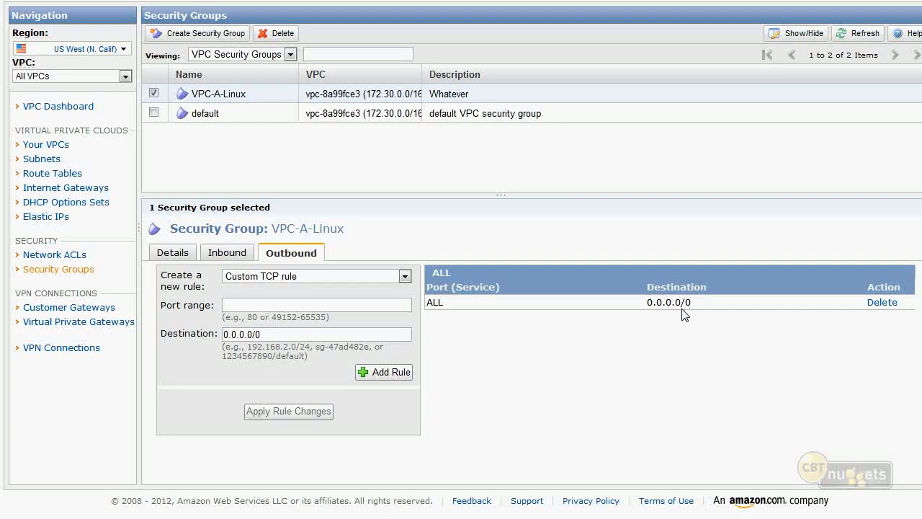
pyautogui.click(888, 304)
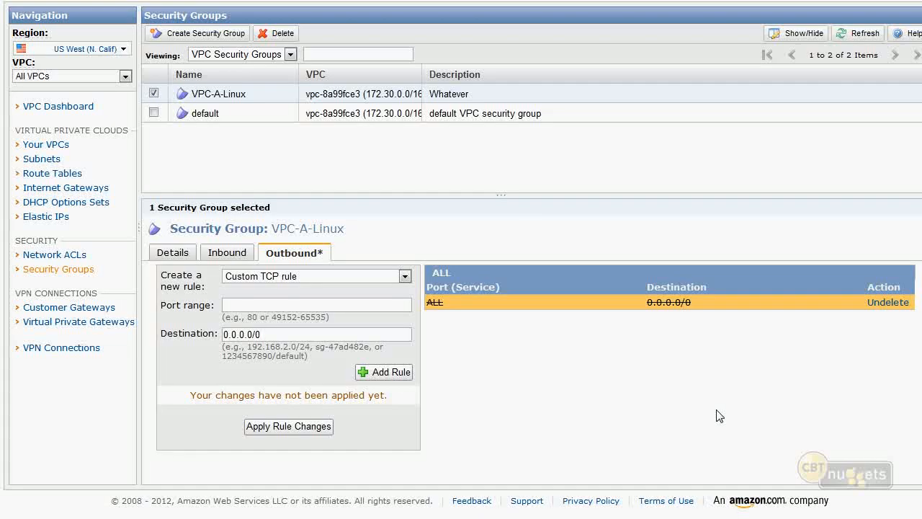
# - Add outbound custom TCP rules for ports 80 and 443 to destination 0.0.0.0/0 in VPC-A-Linux
pyautogui.click(253, 304)
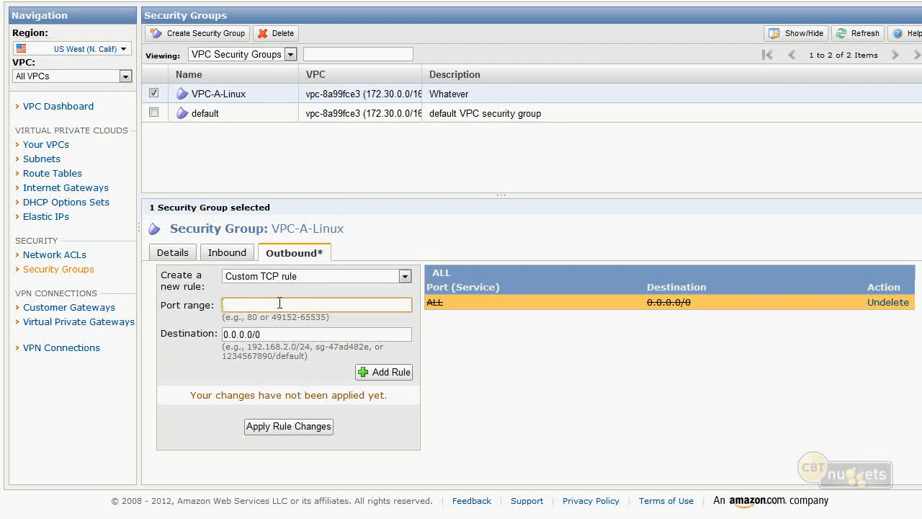
pyautogui.write('80')
pyautogui.click(384, 372)
pyautogui.click(274, 304)
pyautogui.write('443')
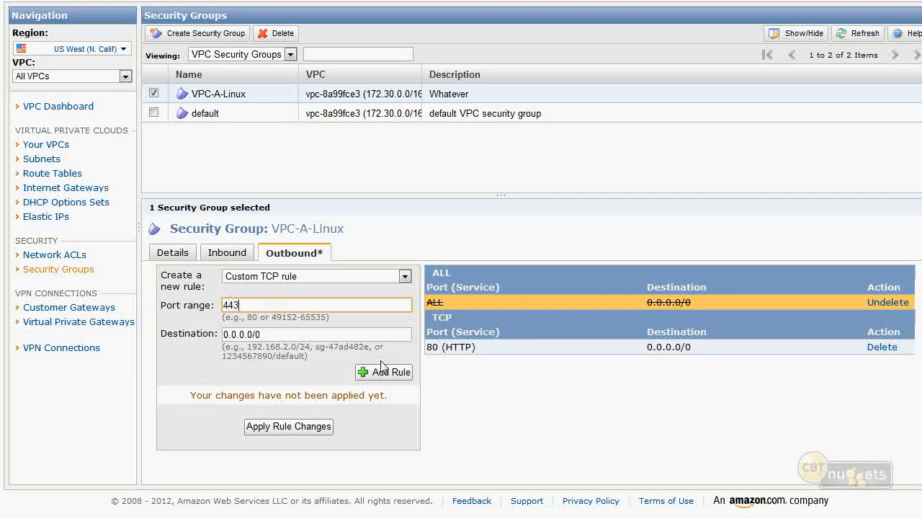
pyautogui.click(384, 372)
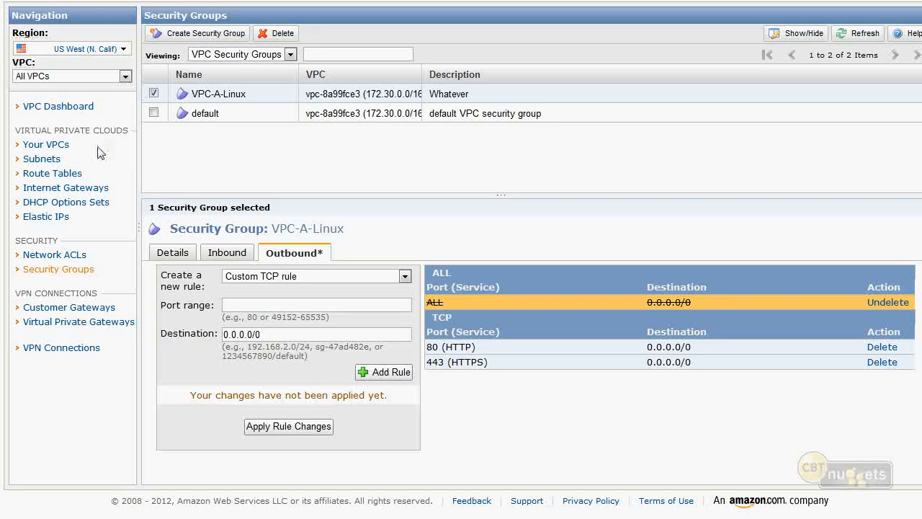
# - Check the VPC dashboard's resources, then review the inbound rules of the VPC-A-Linux security group
pyautogui.click(66, 109)
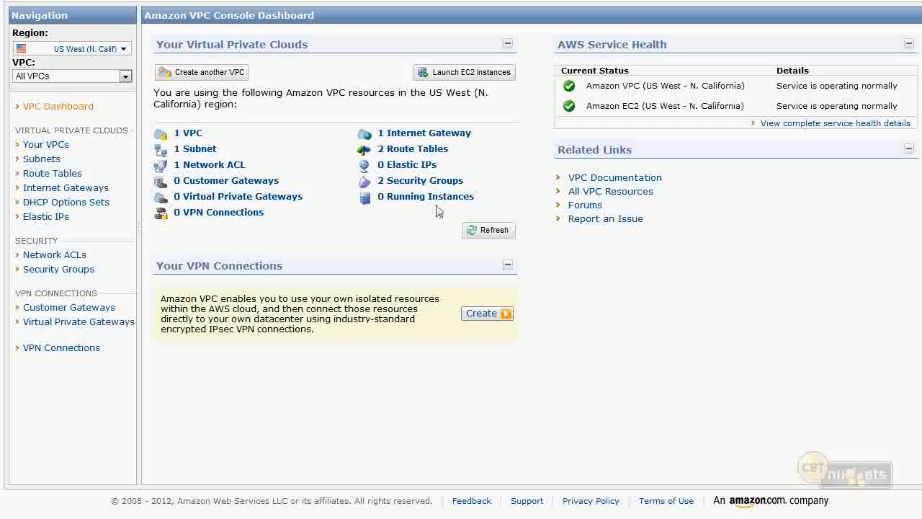
pyautogui.click(396, 181)
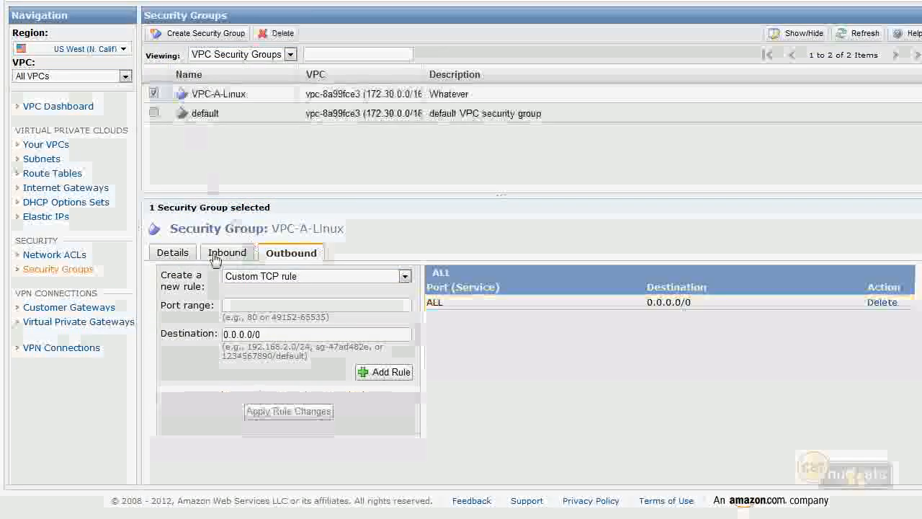
pyautogui.click(237, 256)
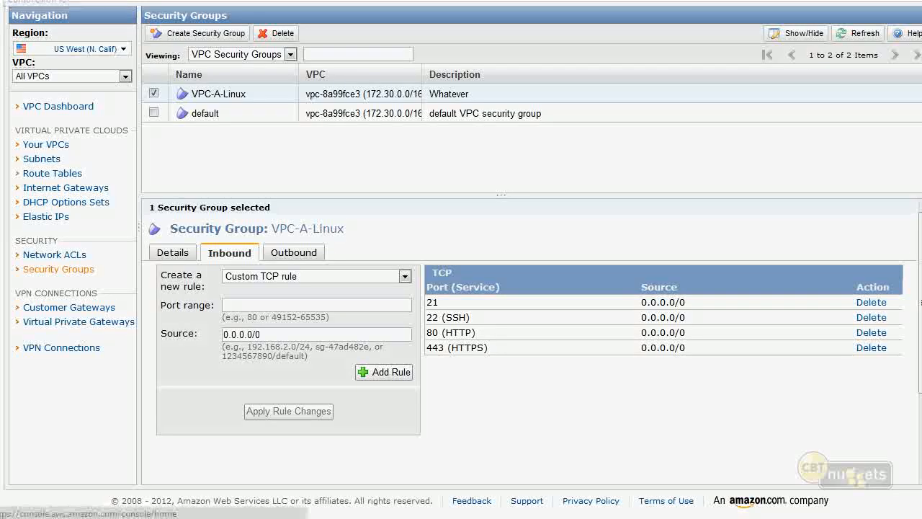
# - Switch to the EC2 console's instance list and start launching a new instance with the Classic Wizard
pyautogui.click(15, 1)
pyautogui.click(279, 99)
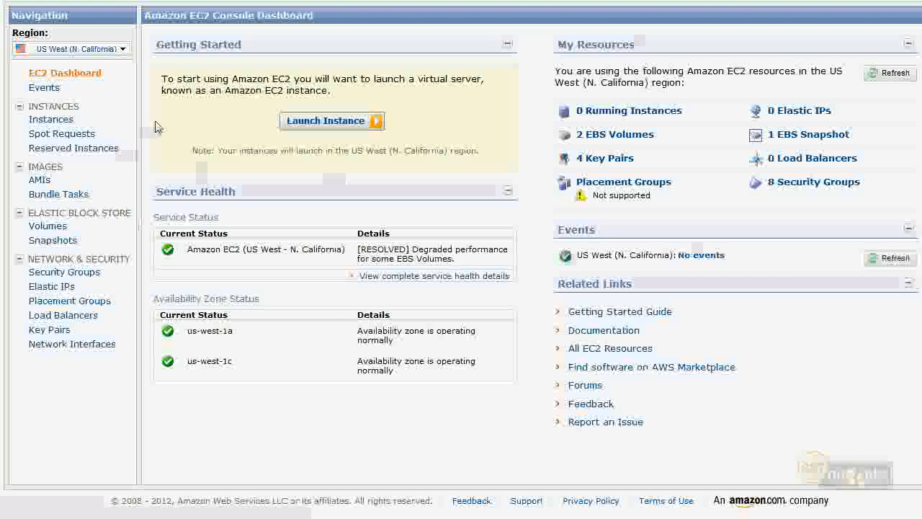
pyautogui.click(56, 121)
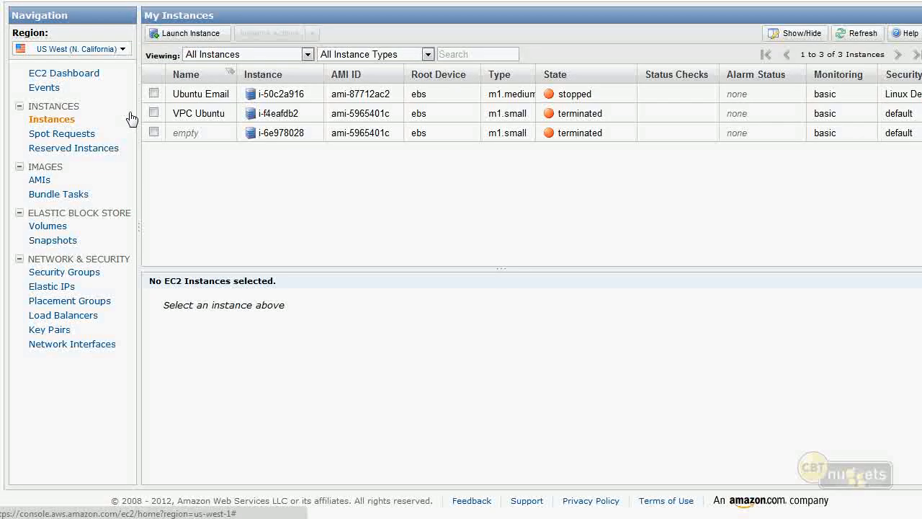
pyautogui.click(190, 33)
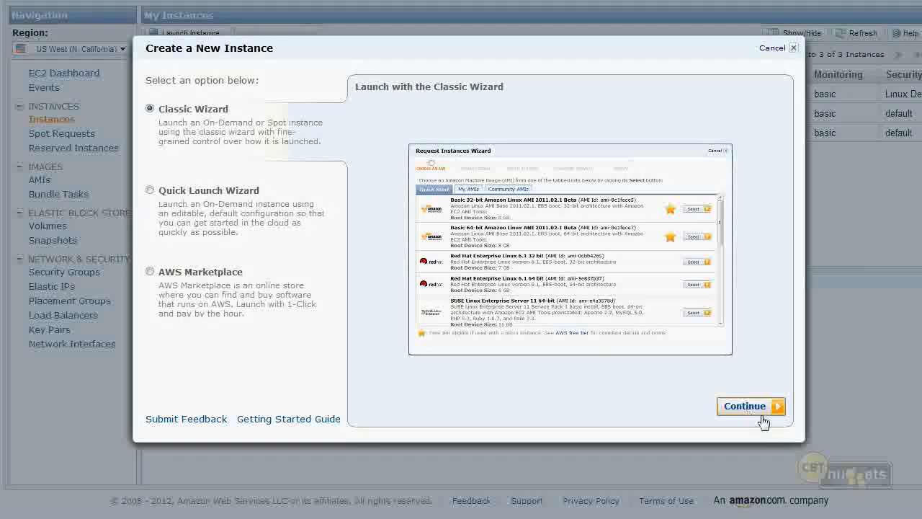
pyautogui.click(749, 406)
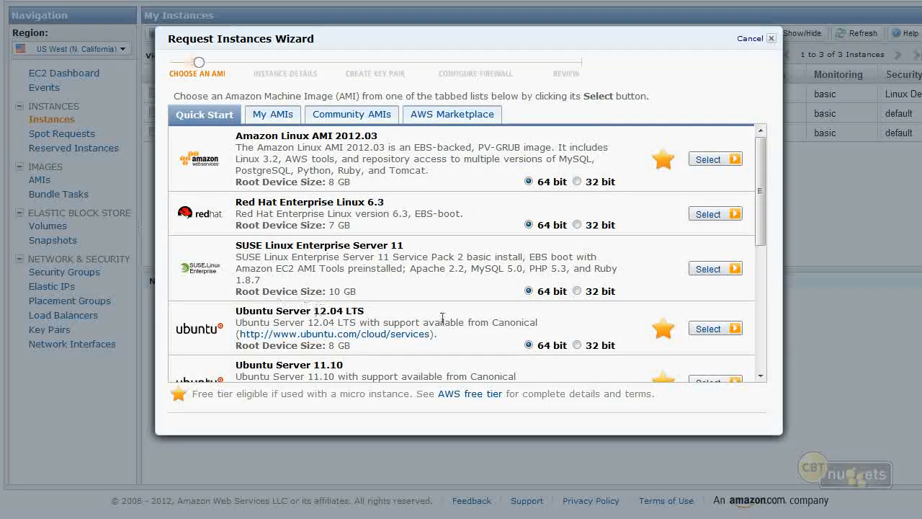
# - Try the Ubuntu Server 12.04 LTS image, check its VPC launch option, and return to the AMI choices
pyautogui.click(706, 329)
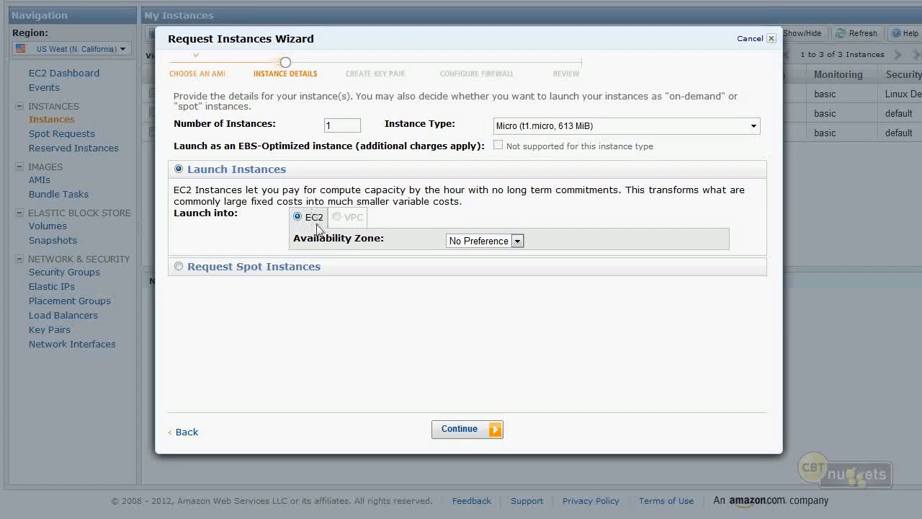
pyautogui.moveTo(356, 225)
pyautogui.click(185, 432)
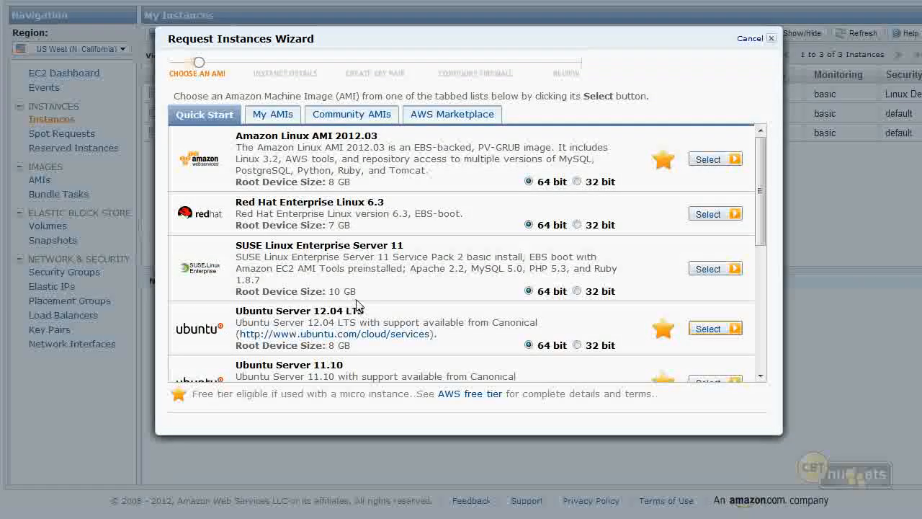
# - Try the Microsoft Windows Server 2008 R2 with SQL Server Web image and return to the AMI choices
pyautogui.scroll(-5, 353, 308)
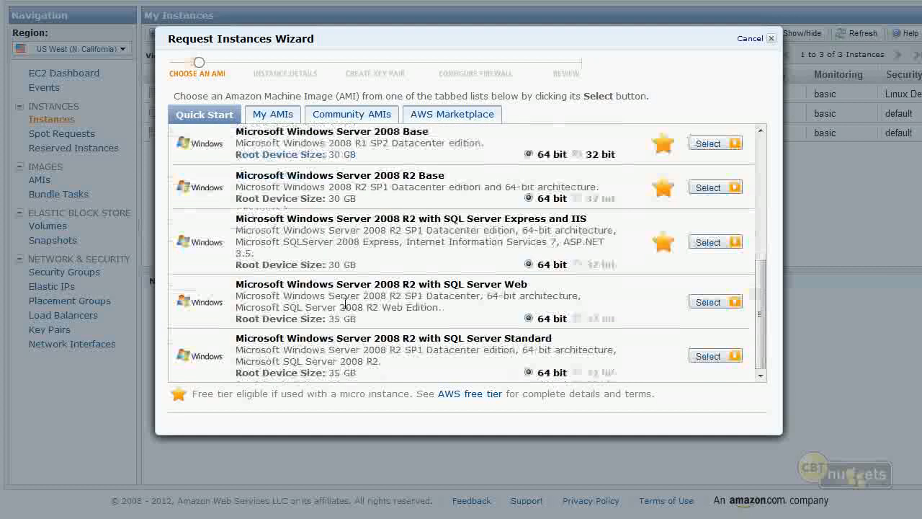
pyautogui.click(702, 303)
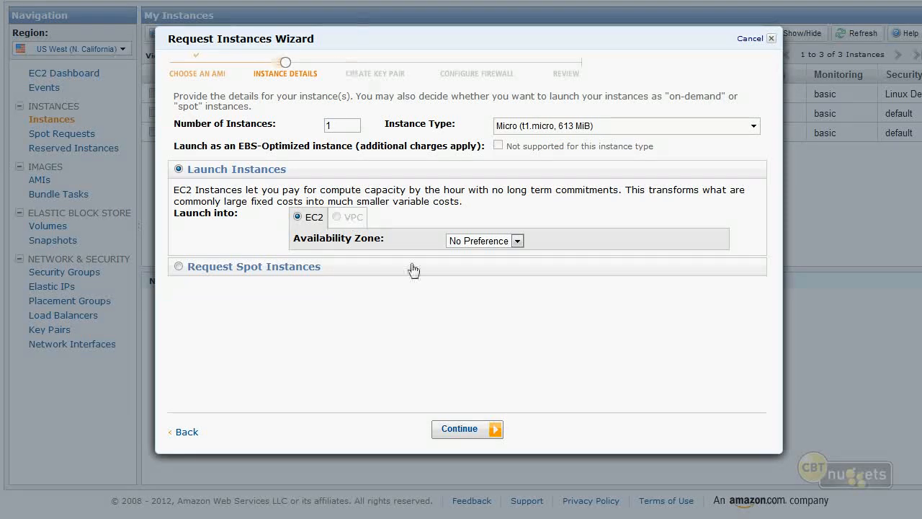
pyautogui.click(188, 432)
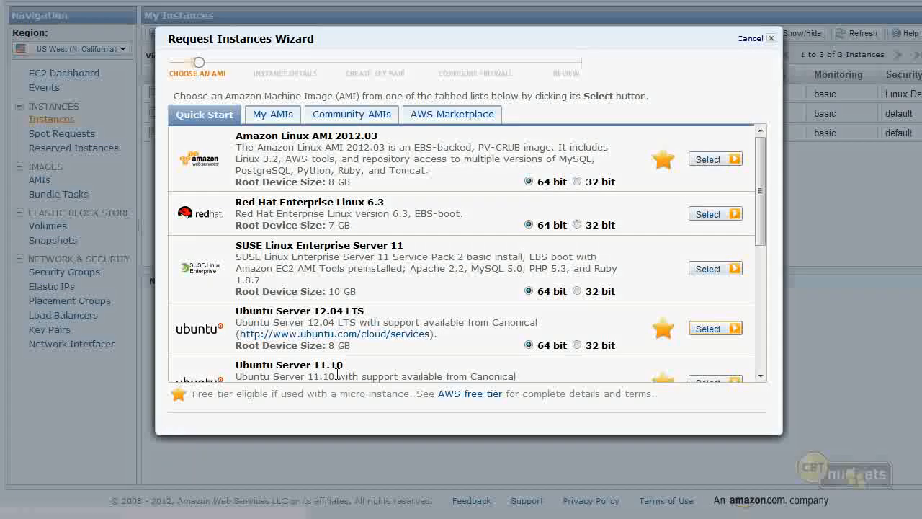
# - Choose the 64-bit Ubuntu Server 12.04 LTS image for the new instance
pyautogui.click(702, 328)
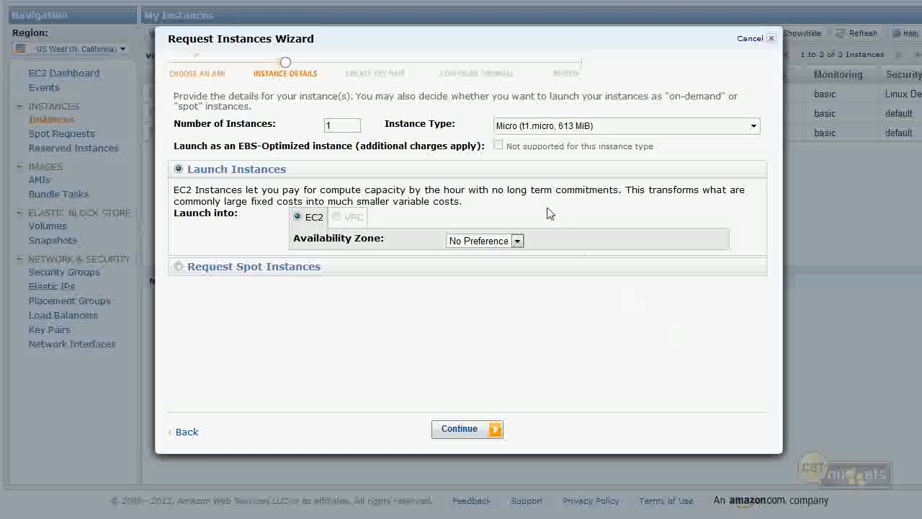
# - Try the Small (m1.small) instance type to compare its VPC launch option, and switch back to Micro (t1.micro)
pyautogui.click(529, 127)
pyautogui.click(429, 181)
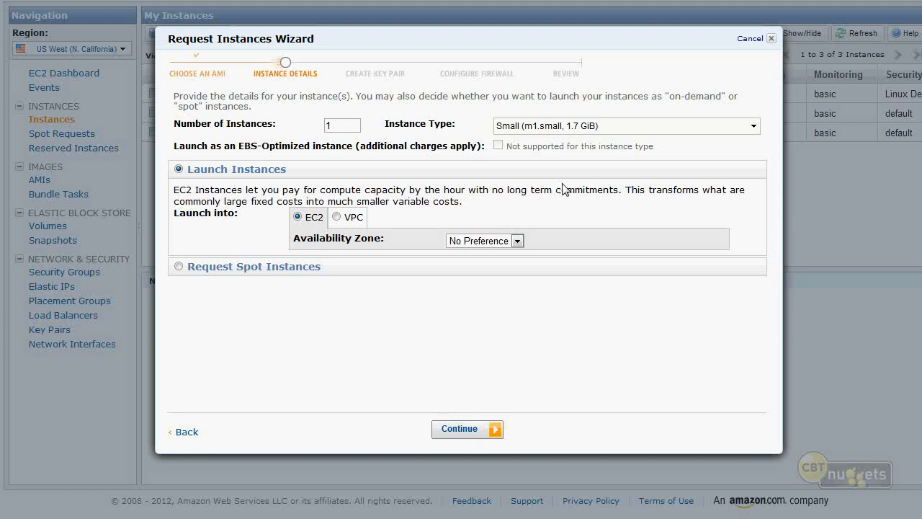
pyautogui.click(582, 127)
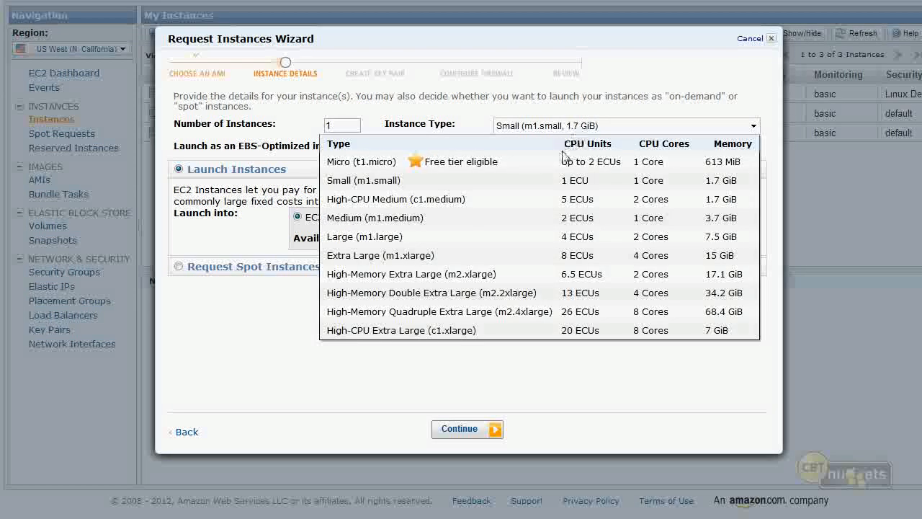
pyautogui.click(566, 158)
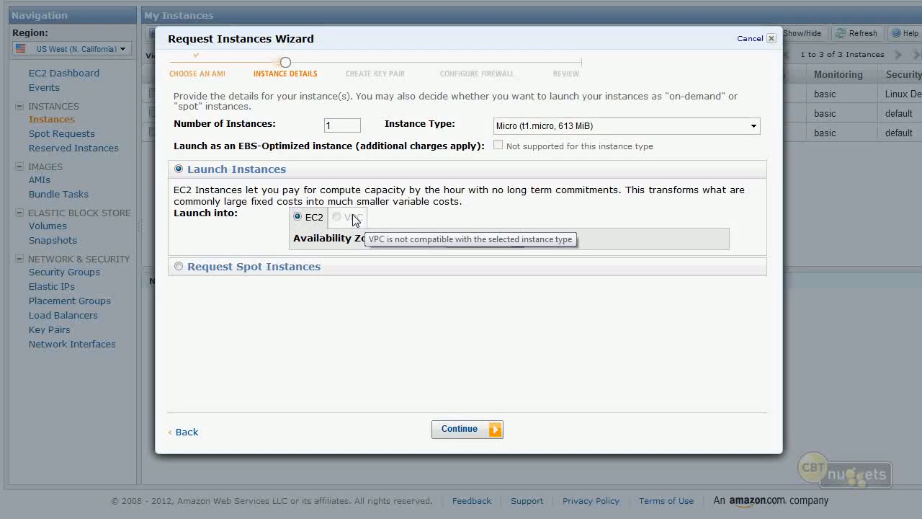
# - Set the instance type to Small (m1.small)
pyautogui.click(597, 129)
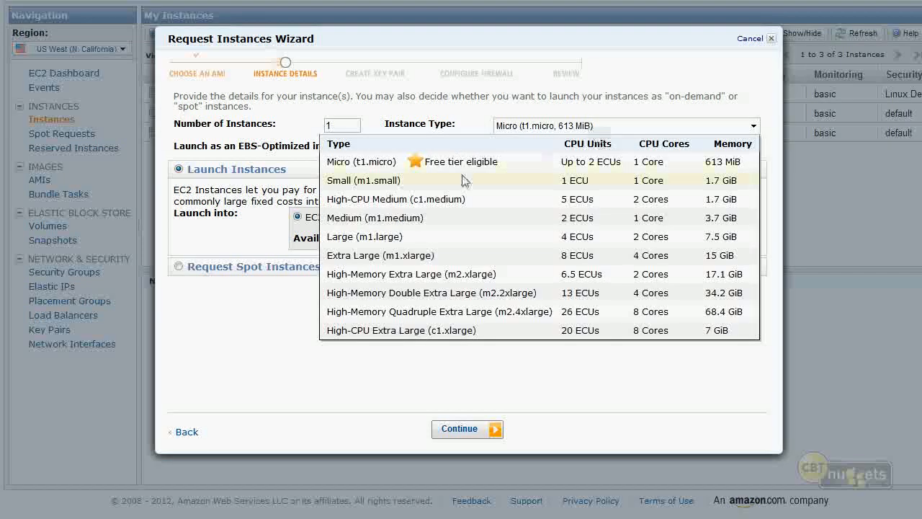
pyautogui.rightClick(384, 185)
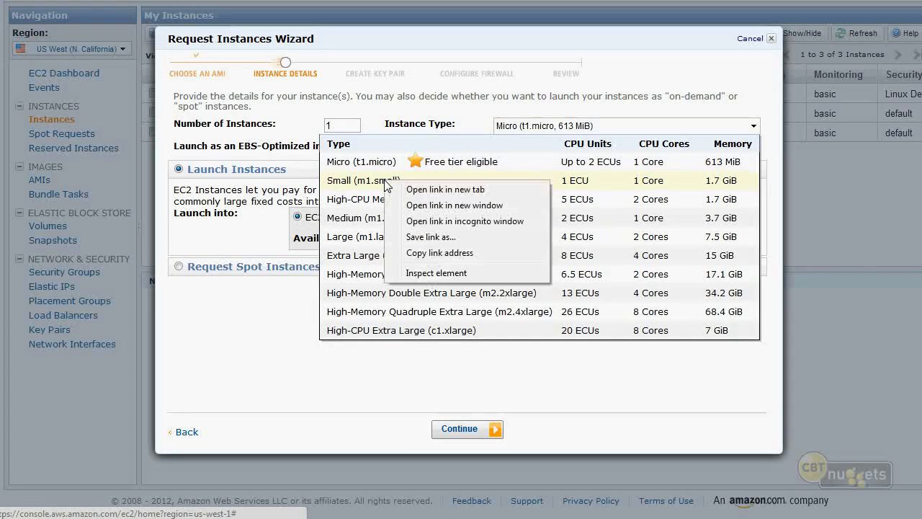
pyautogui.click(373, 184)
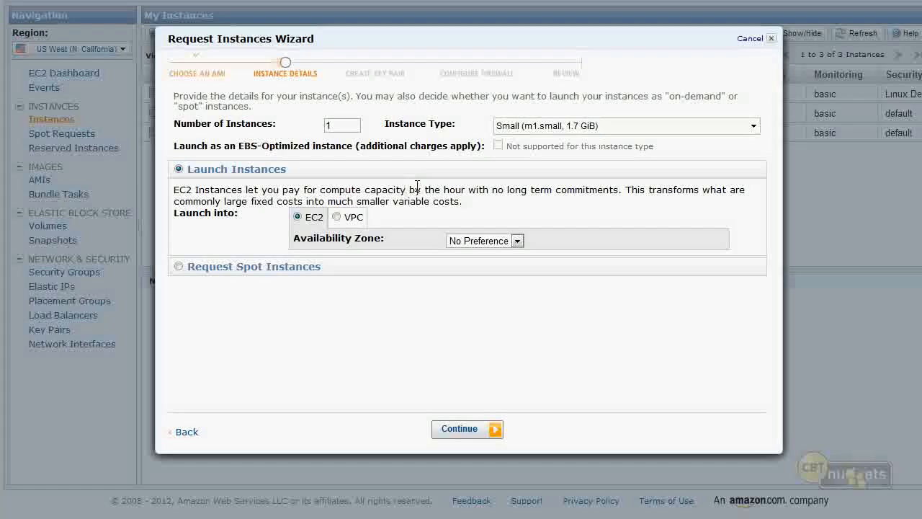
# - Set the instance to launch into the VPC on subnet-8099fce9 (172.30.100.0/24) and proceed to the advanced instance options
pyautogui.click(336, 217)
pyautogui.click(537, 243)
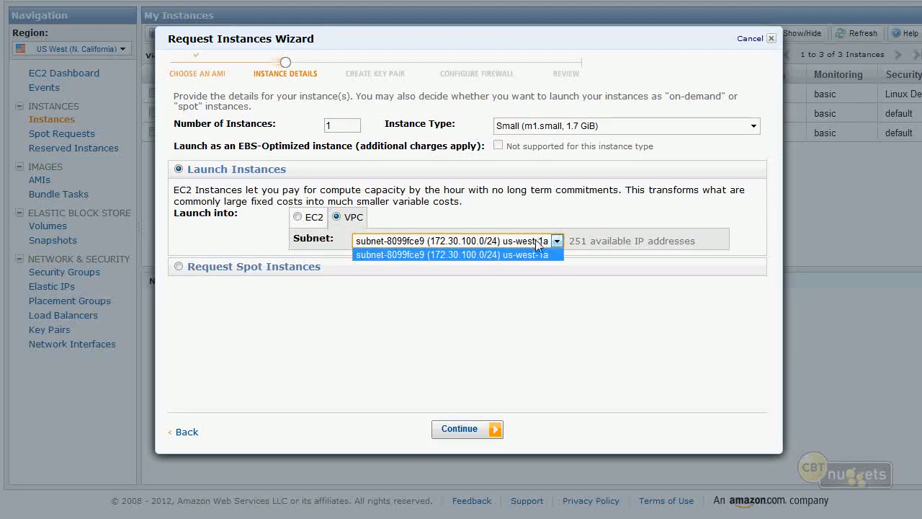
pyautogui.click(485, 255)
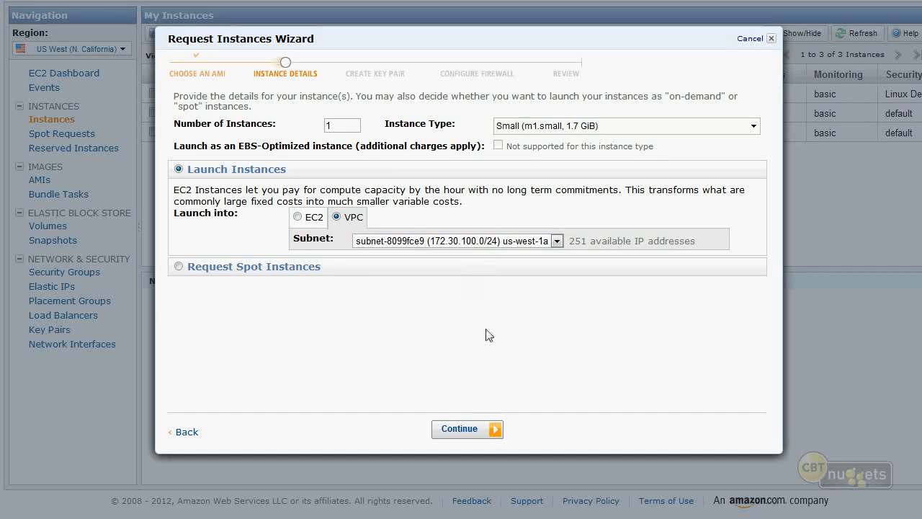
pyautogui.click(459, 430)
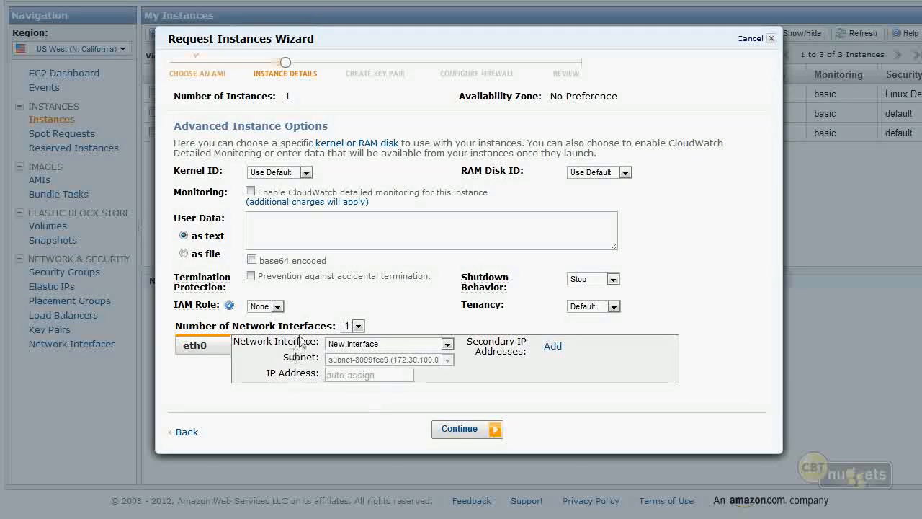
# - Set the IP address of the eth0 network interface to 172.30.100.20
pyautogui.moveTo(333, 325); pyautogui.dragTo(177, 326)
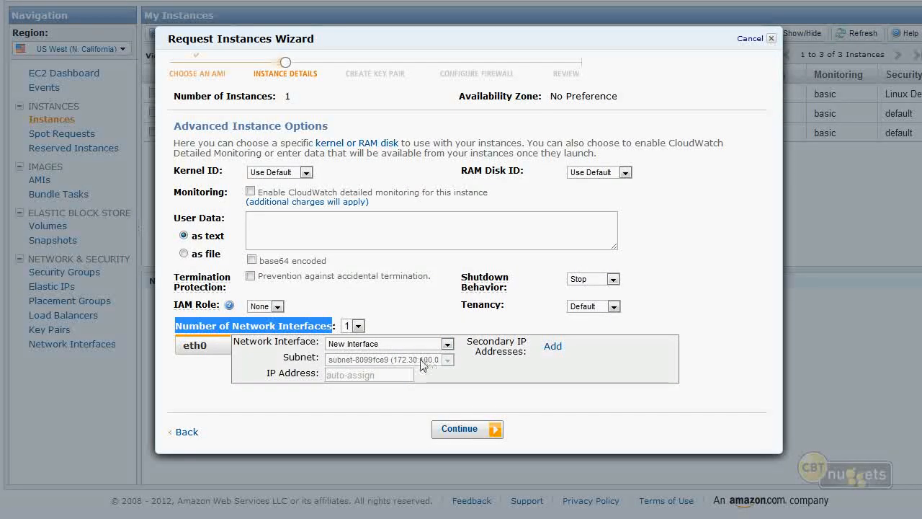
pyautogui.click(369, 375)
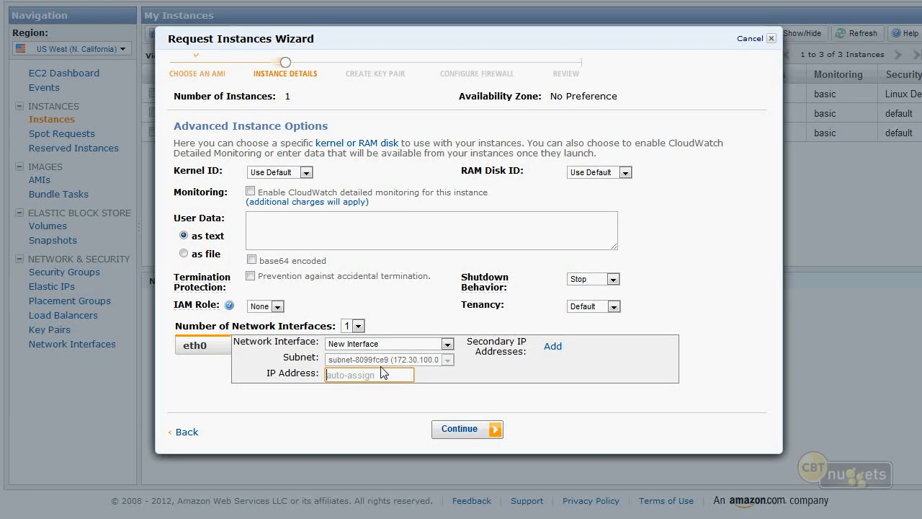
pyautogui.write('172.30.10')
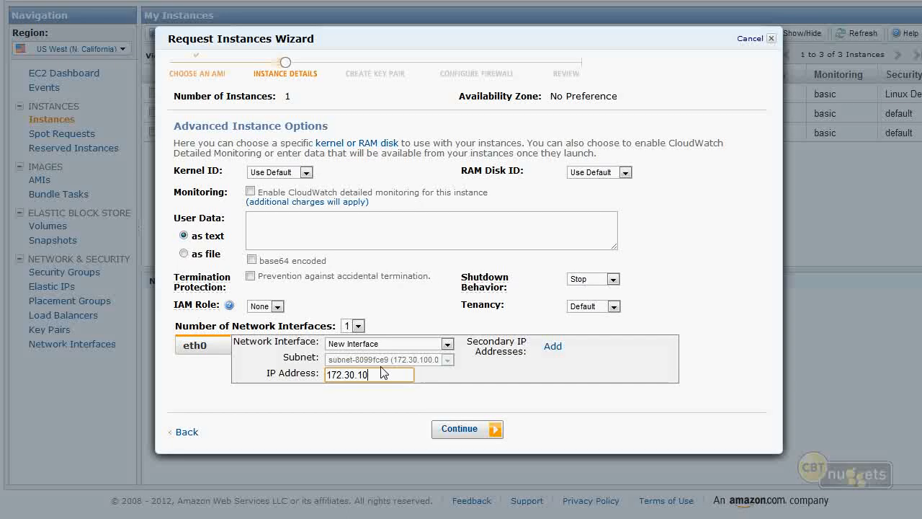
pyautogui.write('0.20')
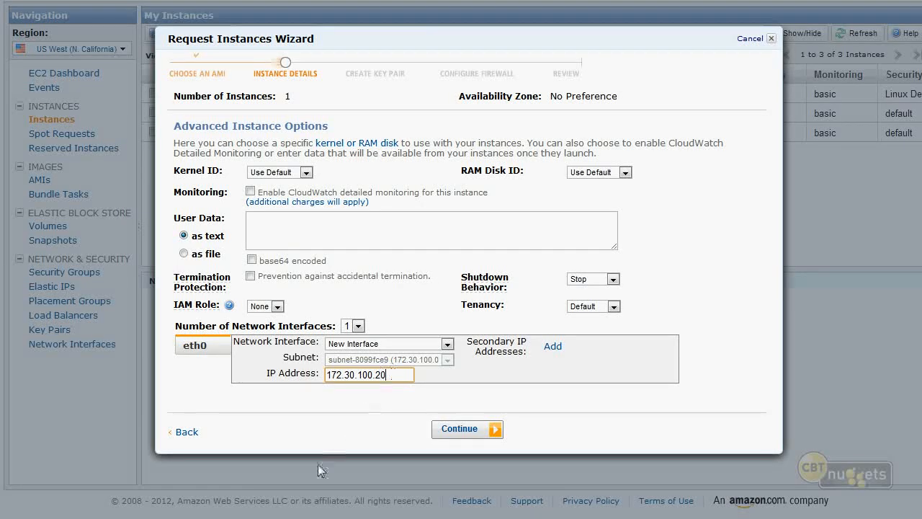
# - Try adding several secondary IP address entries to the eth0 interface
pyautogui.rightClick(556, 343)
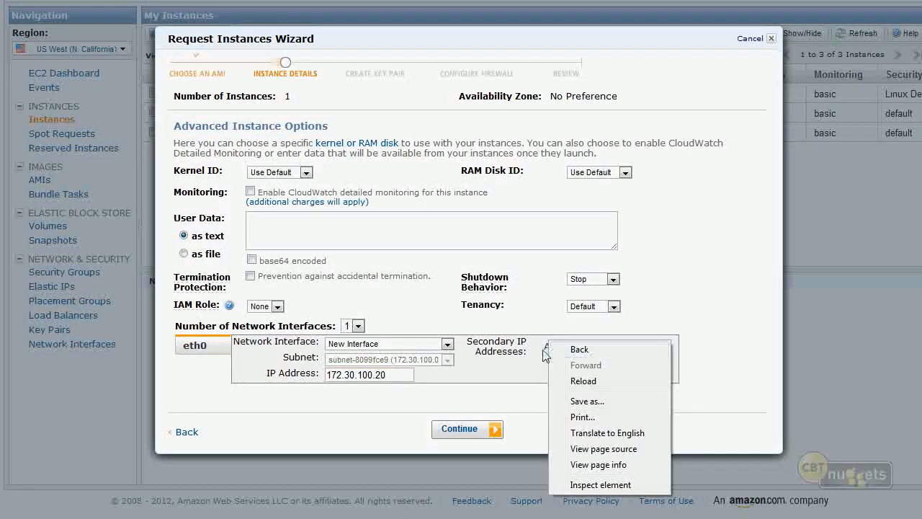
pyautogui.click(555, 345)
pyautogui.write('172.')
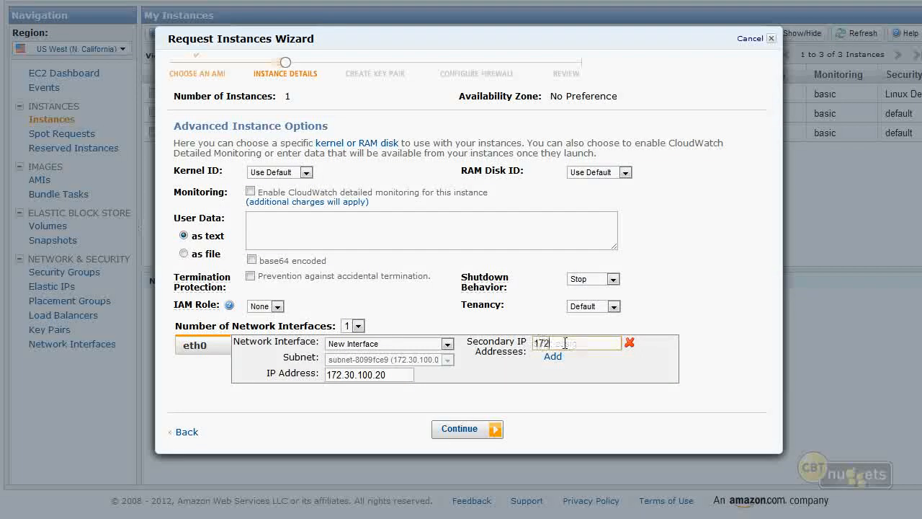
pyautogui.click(553, 356)
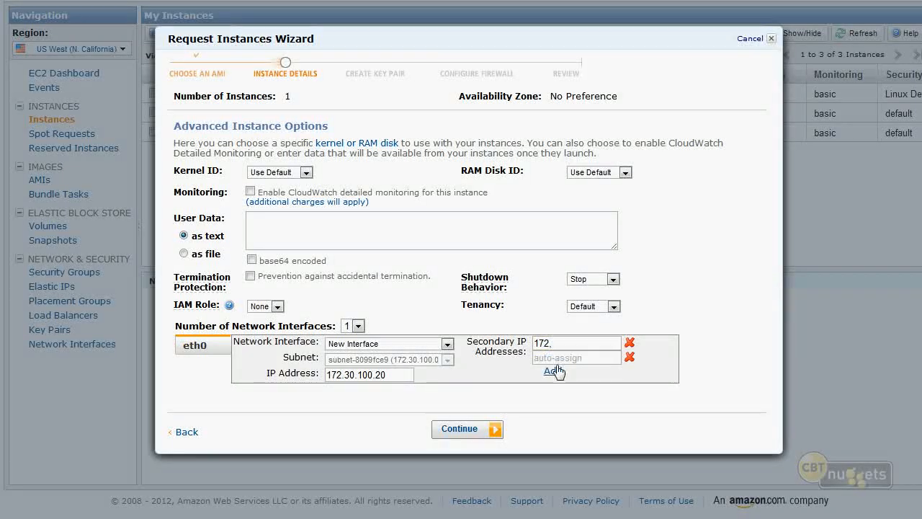
pyautogui.click(552, 370)
pyautogui.click(552, 384)
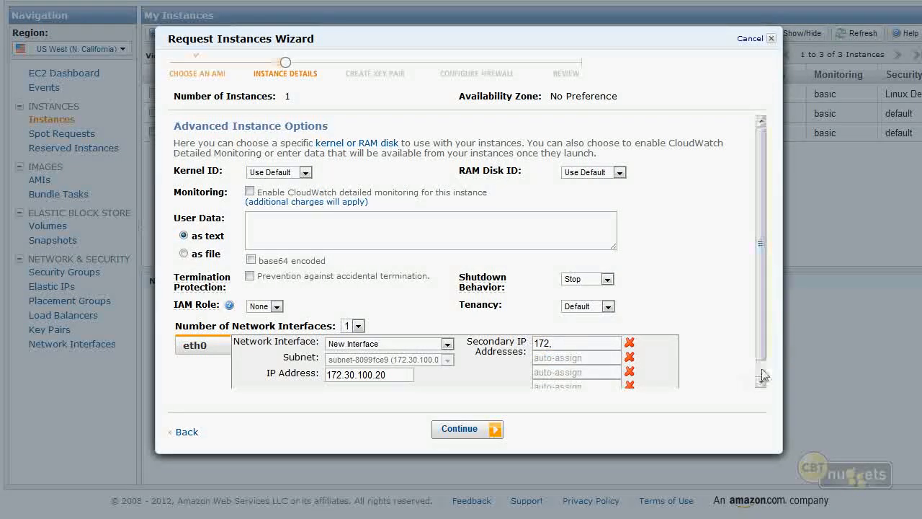
# - Remove all the secondary IP address entries from the eth0 interface
pyautogui.scroll(-1, 576, 374)
pyautogui.click(629, 366)
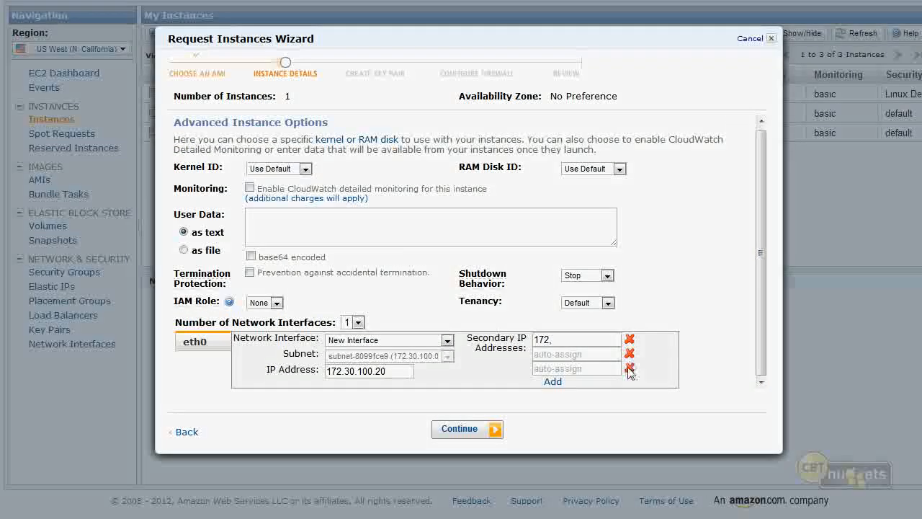
pyautogui.click(629, 358)
pyautogui.click(629, 358)
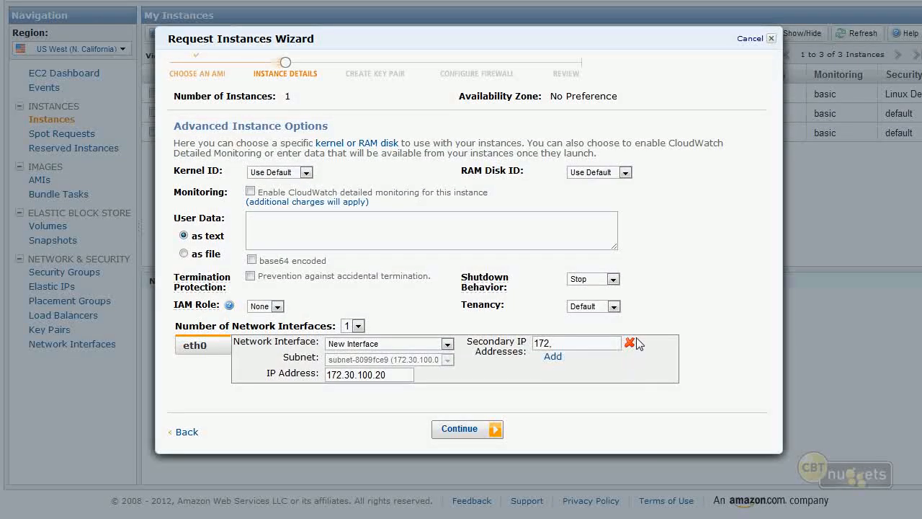
pyautogui.click(631, 344)
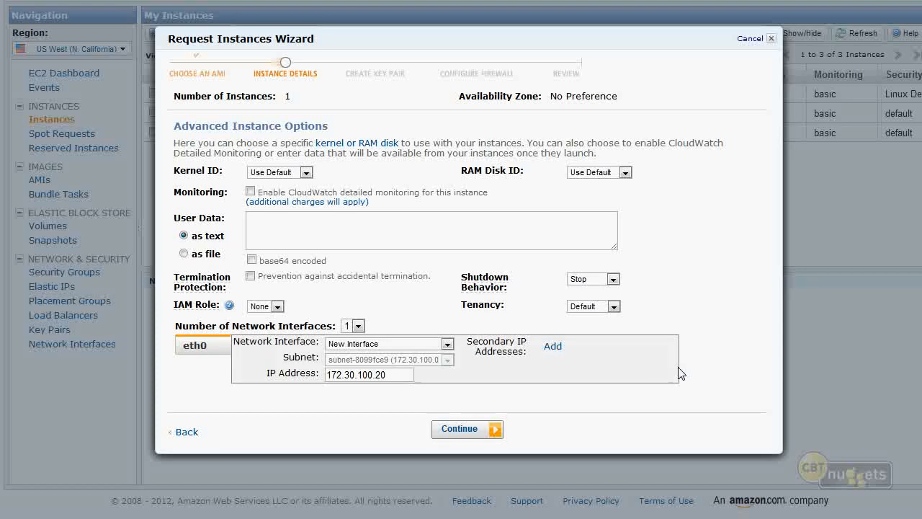
# - Try two network interfaces, check the eth1 settings, and set the number of network interfaces back to 1
pyautogui.click(355, 326)
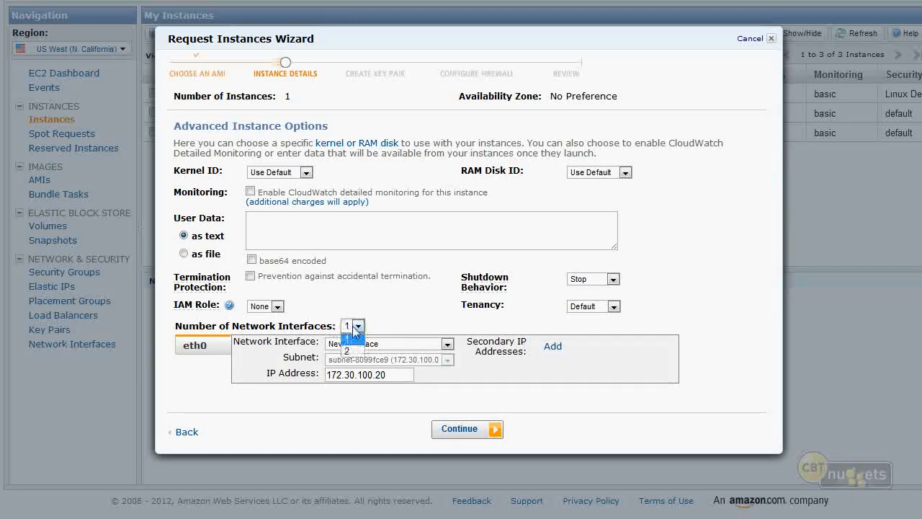
pyautogui.click(353, 347)
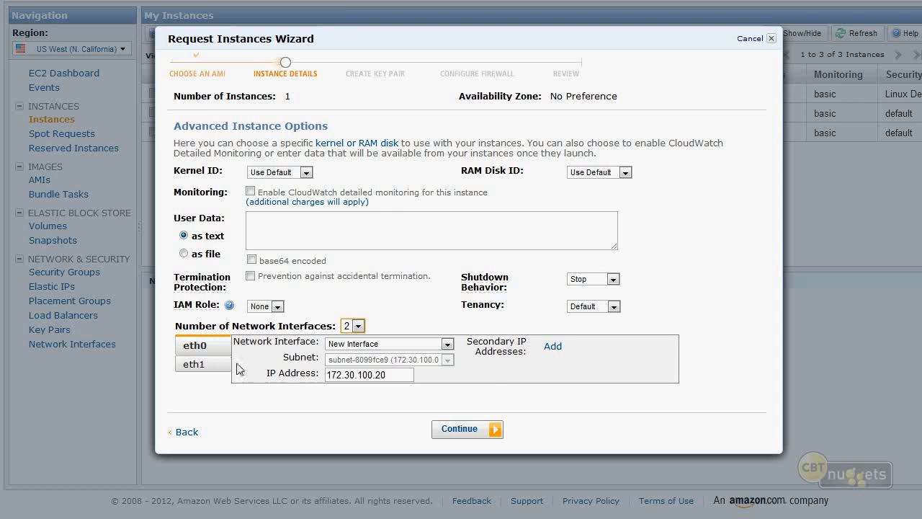
pyautogui.click(206, 363)
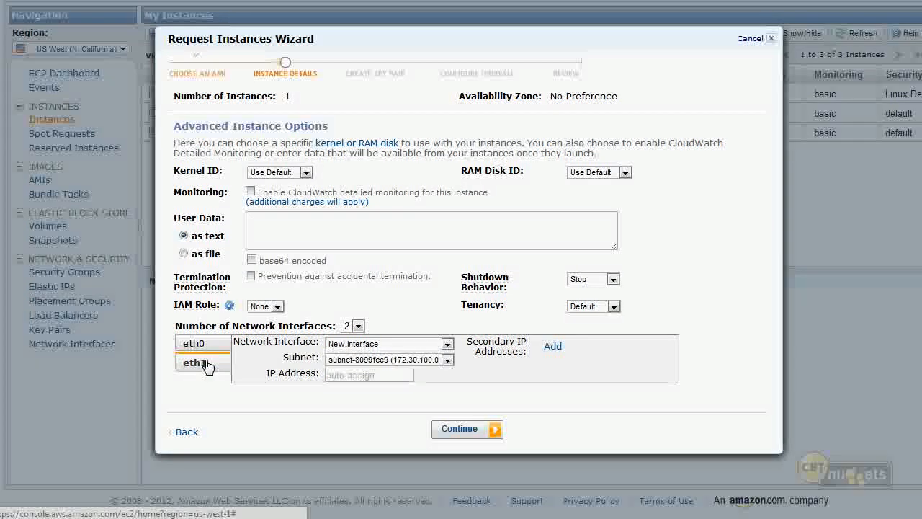
pyautogui.click(195, 345)
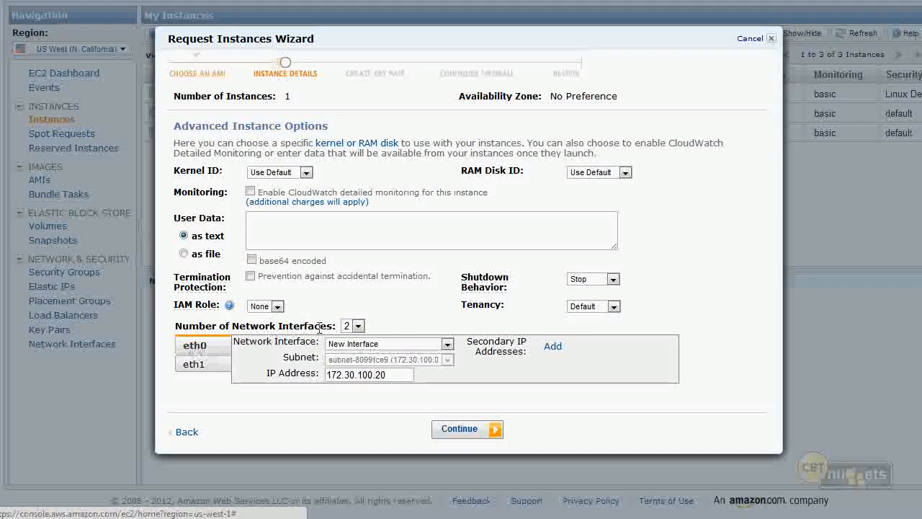
pyautogui.click(357, 326)
pyautogui.click(351, 338)
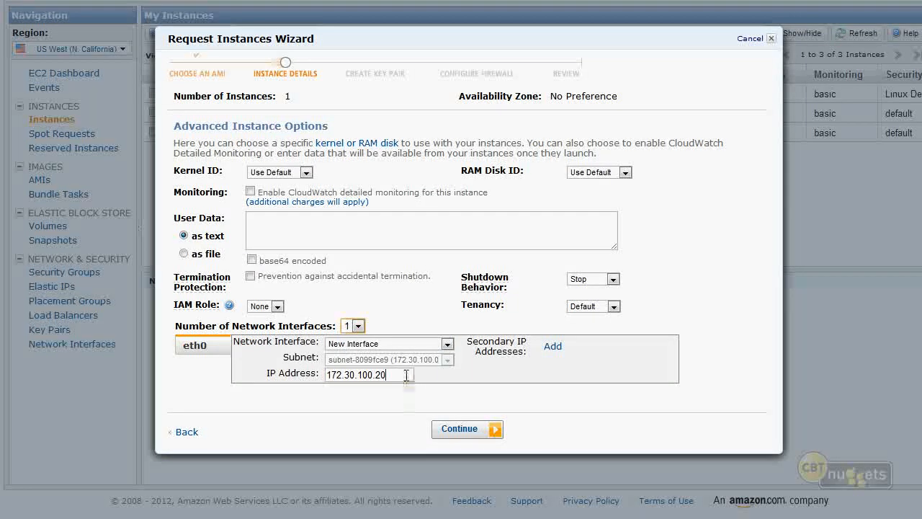
# - Clear eth0's IP address, paste an address into the field and proceed to the storage device configuration
pyautogui.moveTo(408, 374); pyautogui.dragTo(197, 348)
pyautogui.hotkey('ctrl', 'c')
pyautogui.press('Delete')
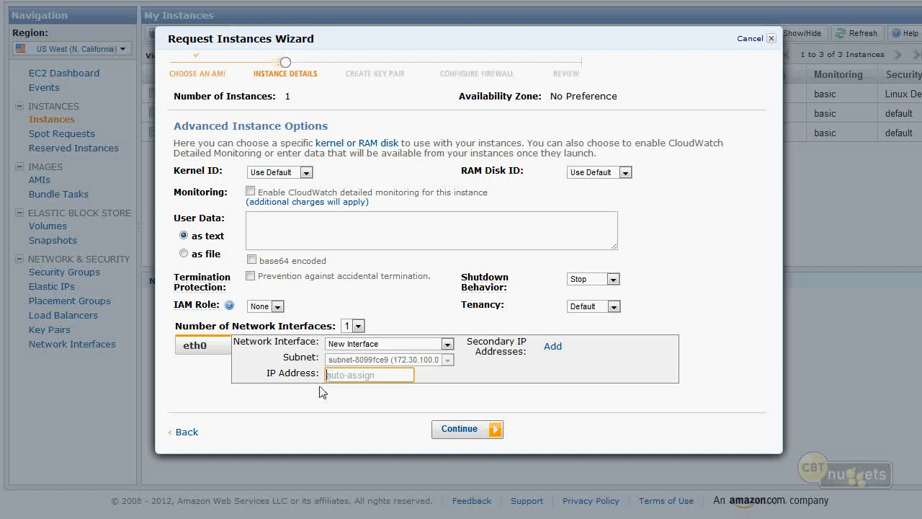
pyautogui.hotkey('ctrl', 'v')
pyautogui.click(461, 430)
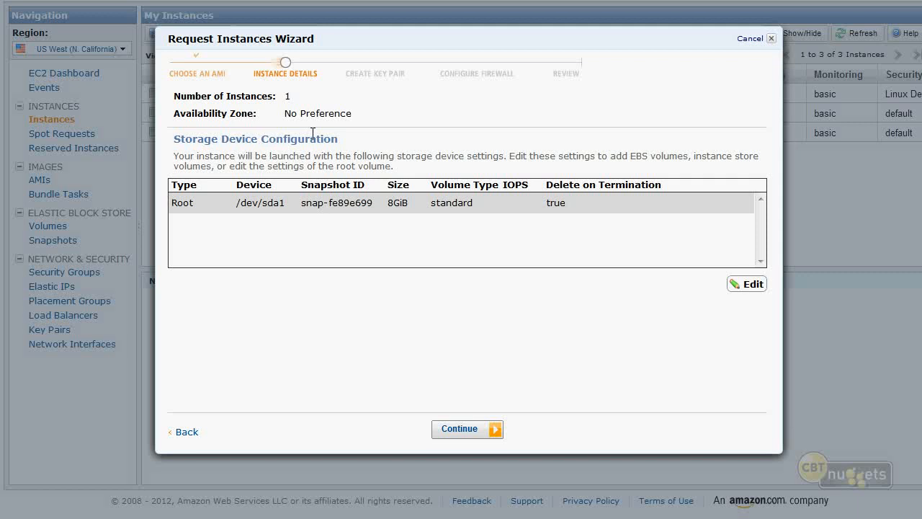
# - Try an EBS volume with the Provisioned IOPS (io1) type, check the IOPS choices, and return to the root volume settings
pyautogui.click(742, 285)
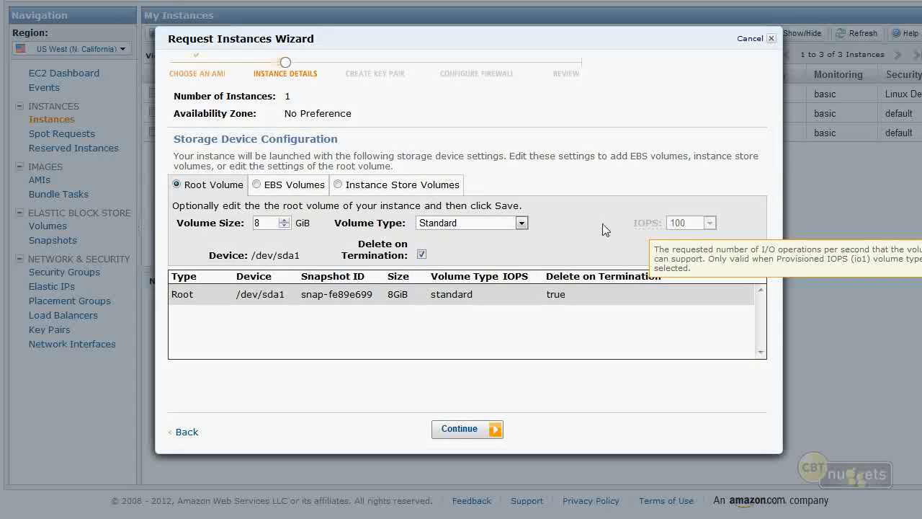
pyautogui.click(290, 189)
pyautogui.click(534, 252)
pyautogui.click(514, 278)
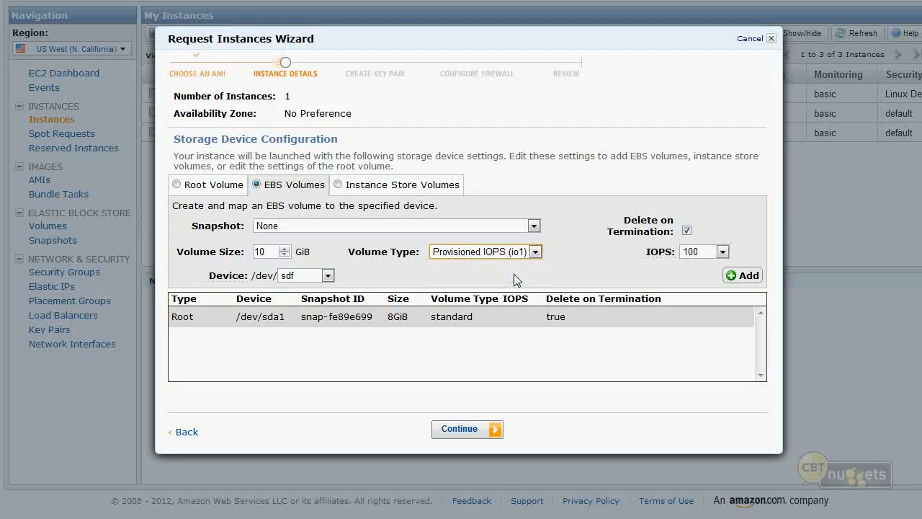
pyautogui.click(699, 251)
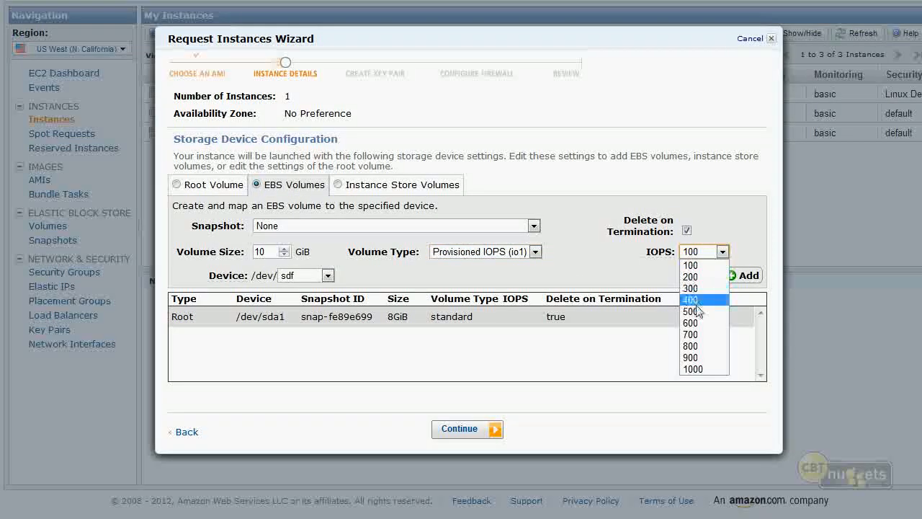
pyautogui.click(571, 271)
pyautogui.click(177, 184)
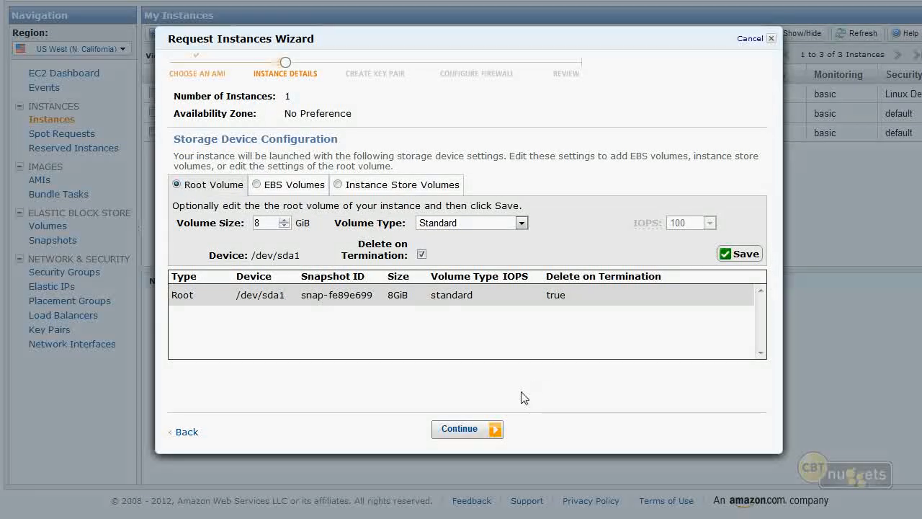
# - Keep the default storage, tag the instance with the Name value "VPC Ubuntu" and proceed to the key pair choice
pyautogui.click(486, 438)
pyautogui.click(486, 177)
pyautogui.write('VPC Ubuntu')
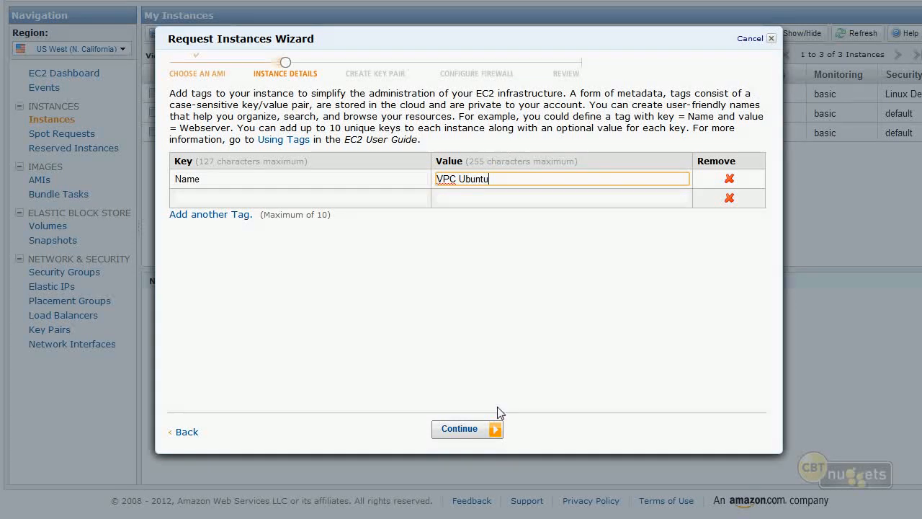
pyautogui.click(464, 430)
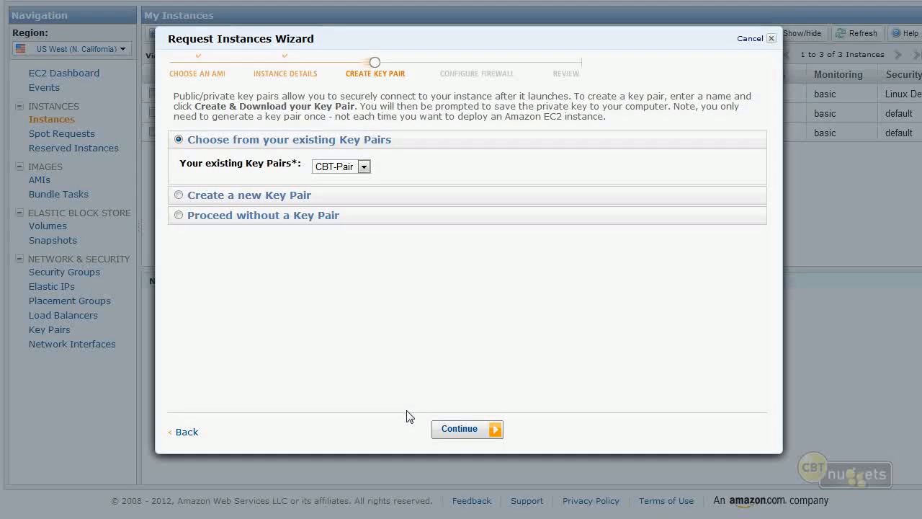
# - Use the existing CBT-Pair key pair and proceed to choosing among the existing security groups
pyautogui.click(448, 431)
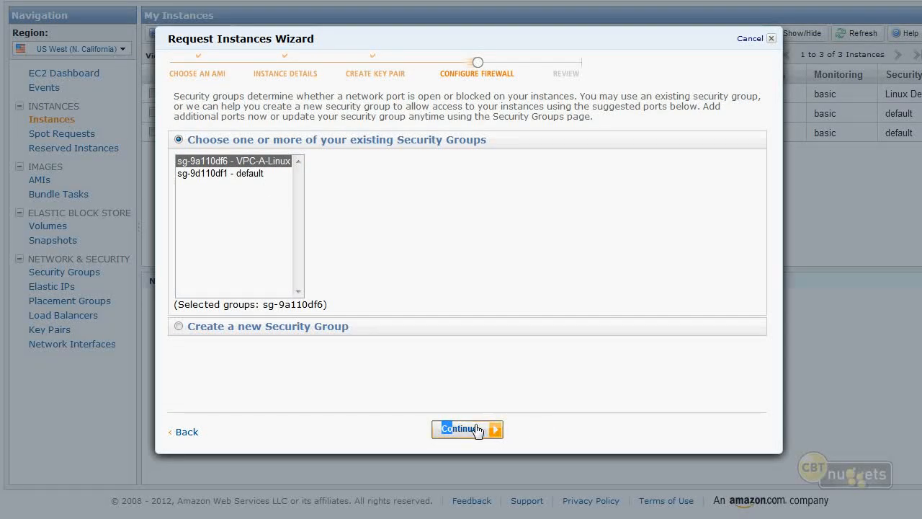
pyautogui.moveTo(512, 144); pyautogui.dragTo(387, 142)
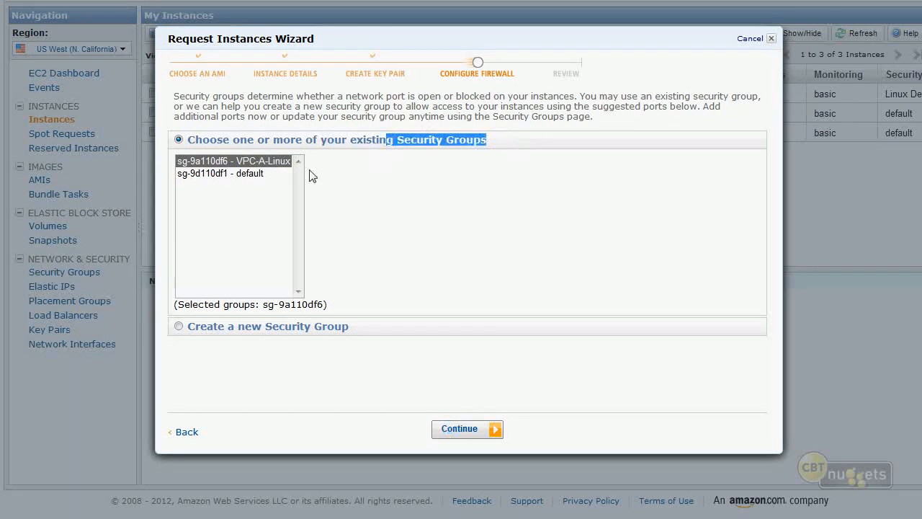
# - Keep the VPC-A-Linux security group, launch the VPC Ubuntu instance and close the wizard
pyautogui.click(480, 433)
pyautogui.click(480, 432)
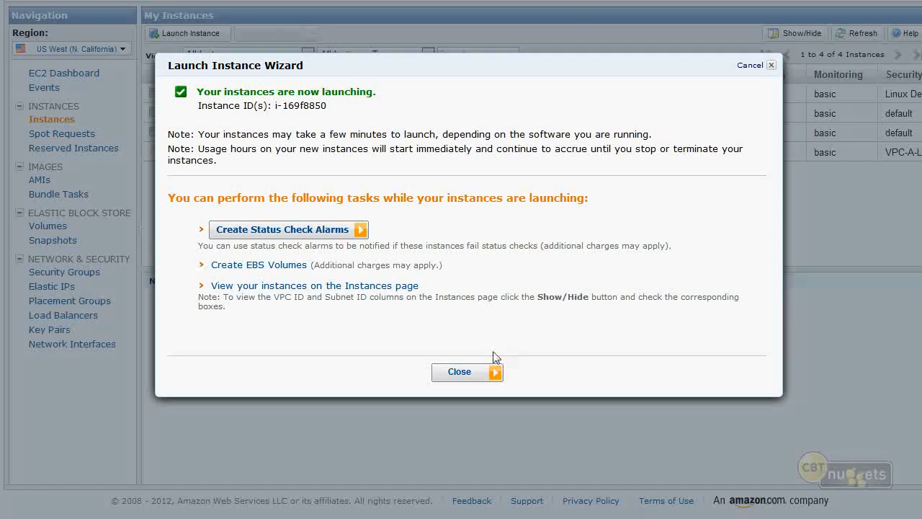
pyautogui.click(458, 372)
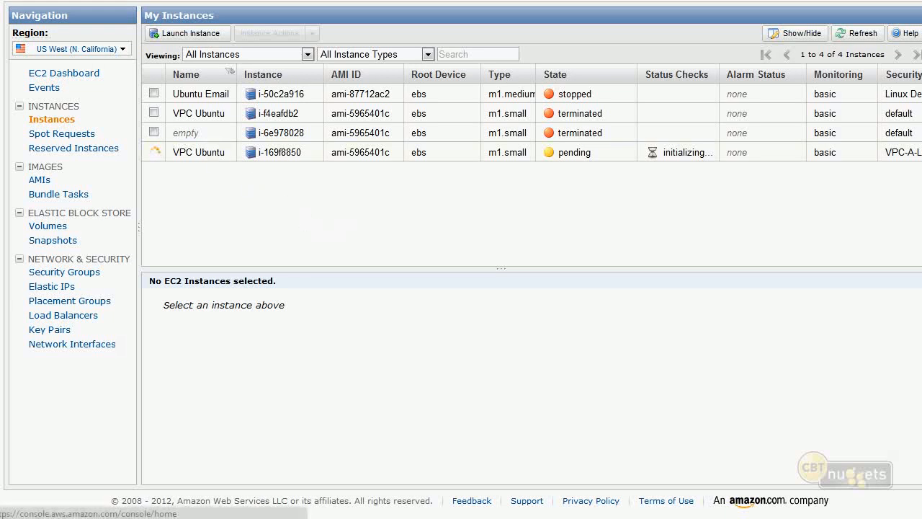
# - Go to the VPC console dashboard and open the list of running instances from its resource overview
pyautogui.click(44, 2)
pyautogui.click(286, 181)
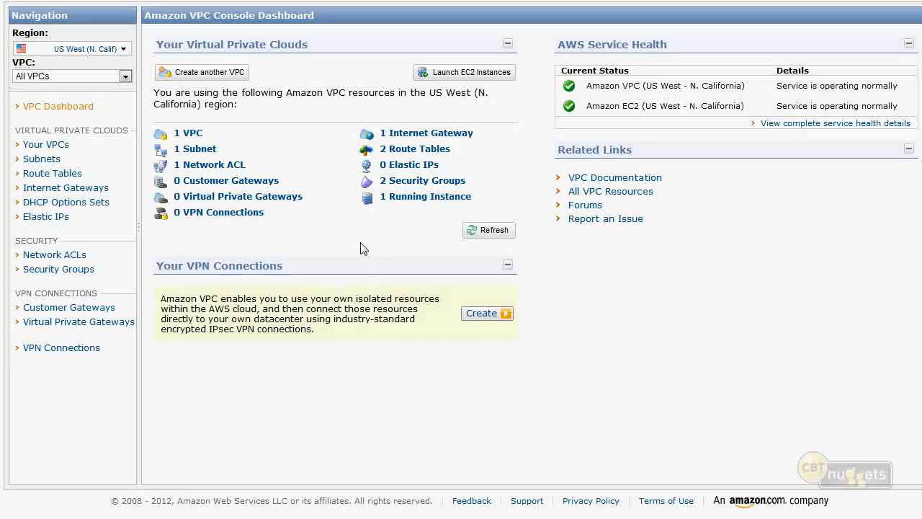
pyautogui.click(425, 199)
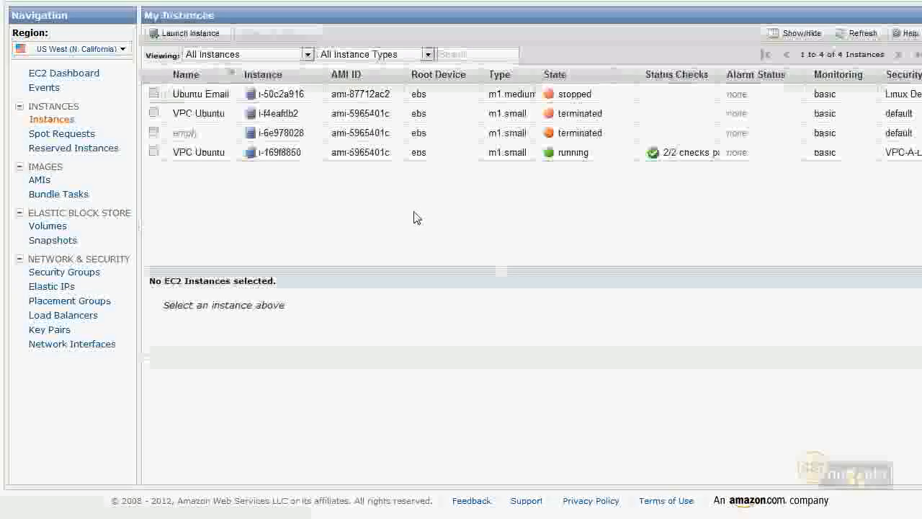
# - Examine the running VPC Ubuntu instance's description, including its network interface, public DNS, private DNS and private IP entries
pyautogui.click(522, 153)
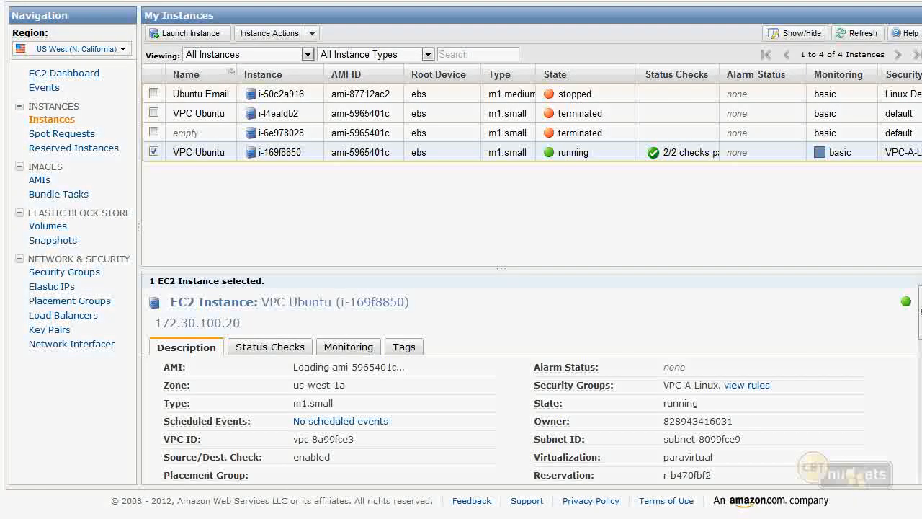
pyautogui.scroll(-3, 333, 402)
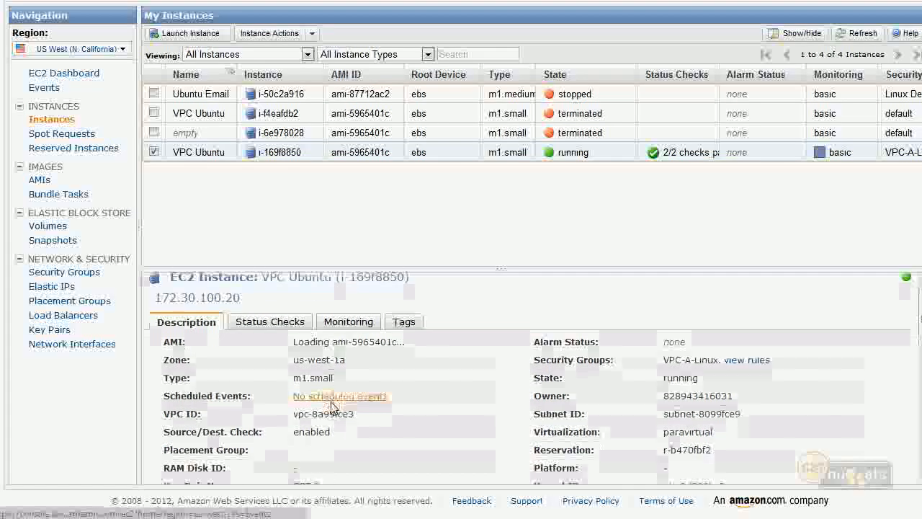
pyautogui.scroll(-5, 327, 411)
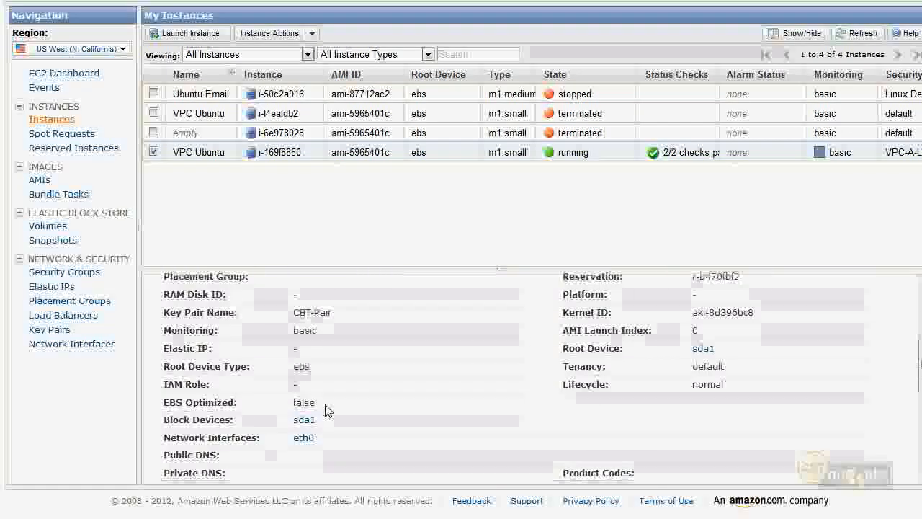
pyautogui.scroll(-1, 324, 412)
pyautogui.moveTo(221, 374); pyautogui.dragTo(170, 365)
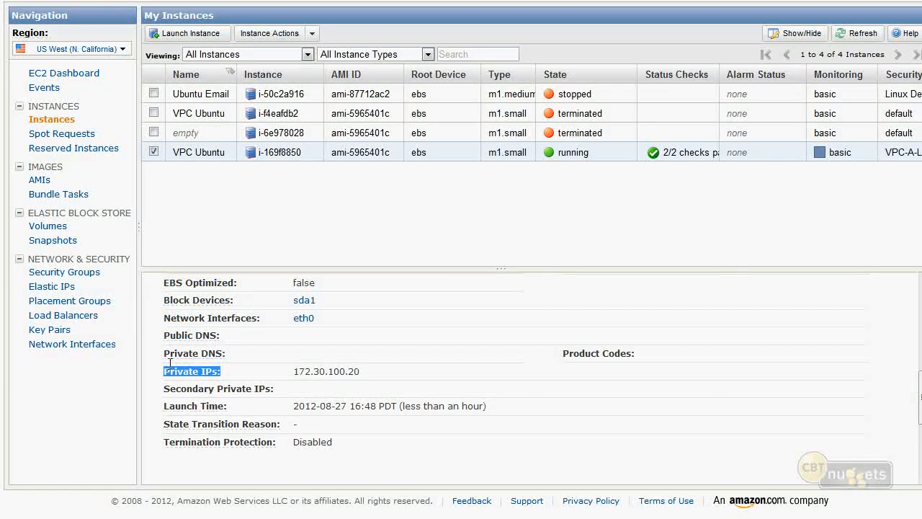
pyautogui.doubleClick(356, 371)
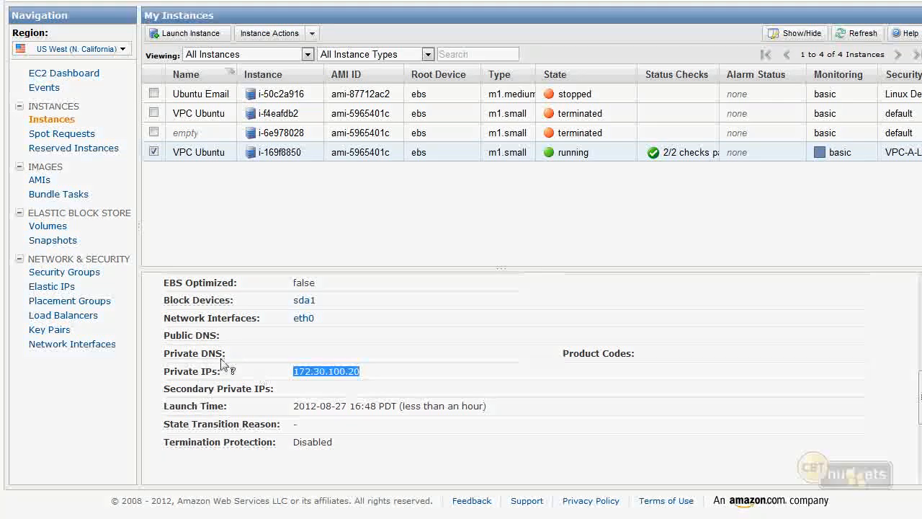
pyautogui.moveTo(164, 335); pyautogui.dragTo(209, 339)
pyautogui.click(210, 338)
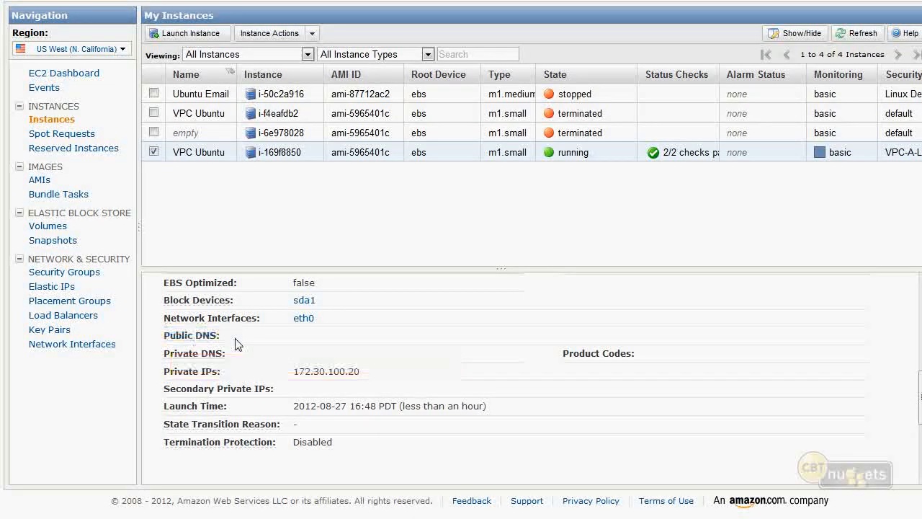
pyautogui.scroll(3, 418, 336)
pyautogui.scroll(5, 418, 335)
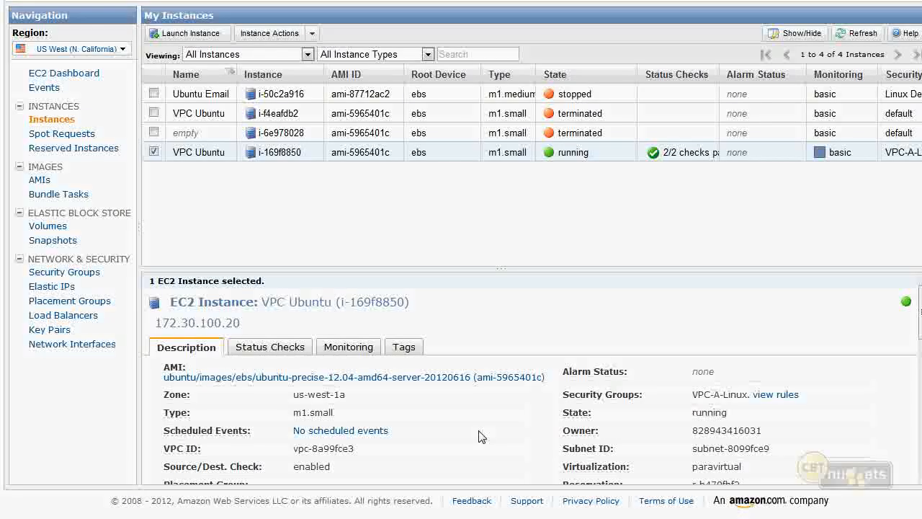
pyautogui.scroll(-8, 481, 437)
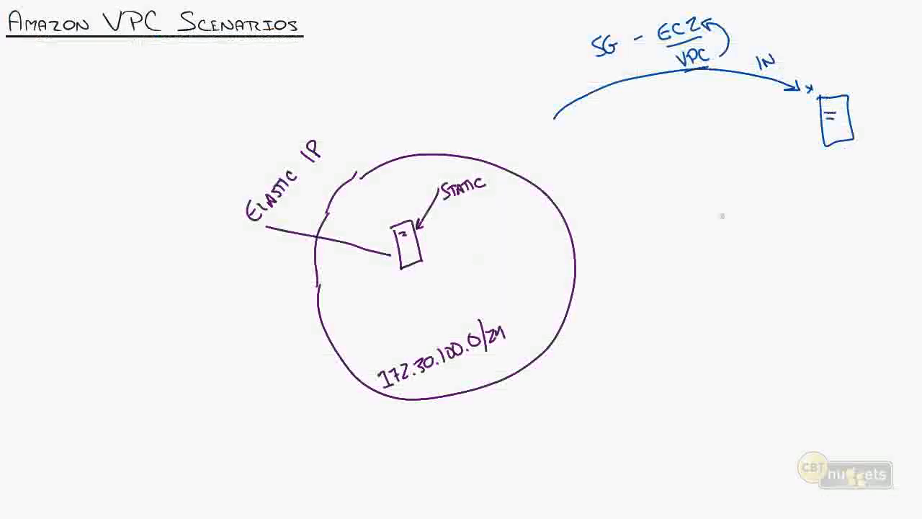
# - Sketch a short arrow pointing into the VPC circle on the whiteboard diagram, and undo it
pyautogui.moveTo(582, 276)
pyautogui.mouseDown()
pyautogui.moveTo(566, 285)
pyautogui.moveTo(521, 283)
pyautogui.mouseUp()
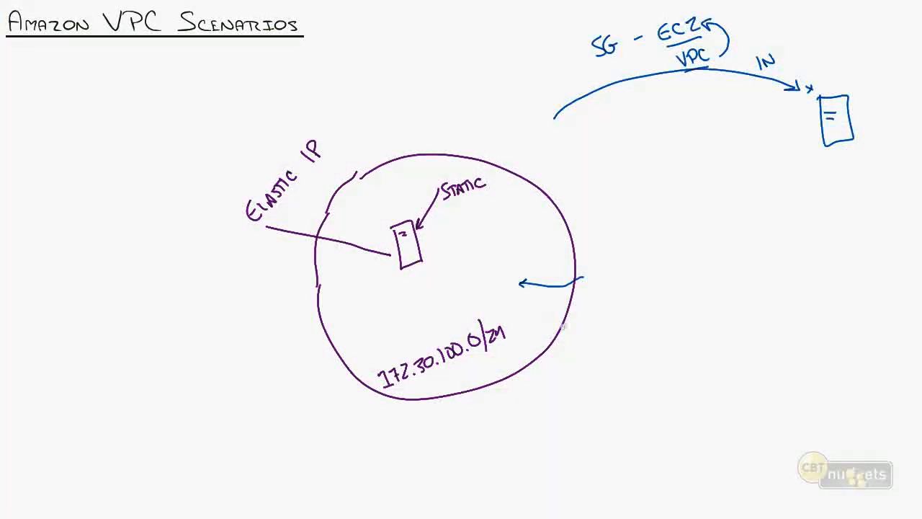
pyautogui.hotkey('ctrl', 'z')
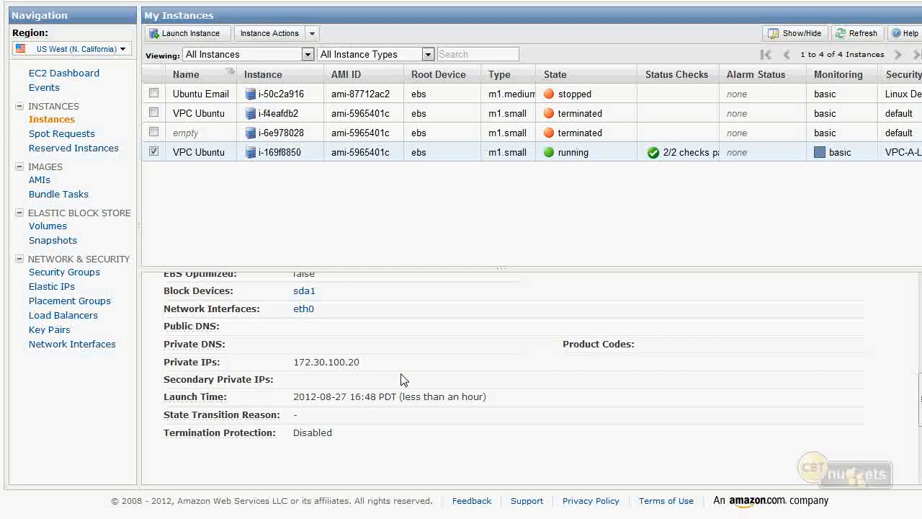
# - Highlight the VPC Ubuntu instance's private IP address in its description
pyautogui.moveTo(362, 361); pyautogui.dragTo(295, 359)
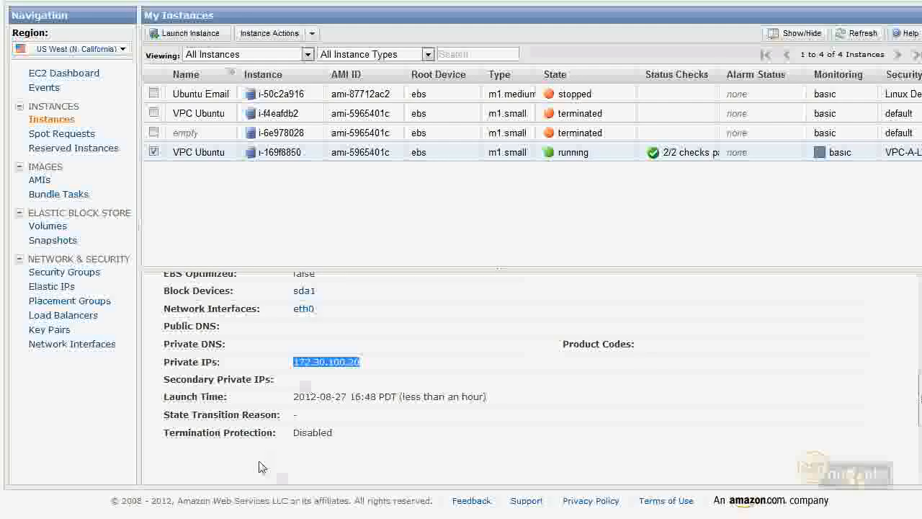
pyautogui.scroll(-1, 281, 371)
pyautogui.scroll(-2, 281, 371)
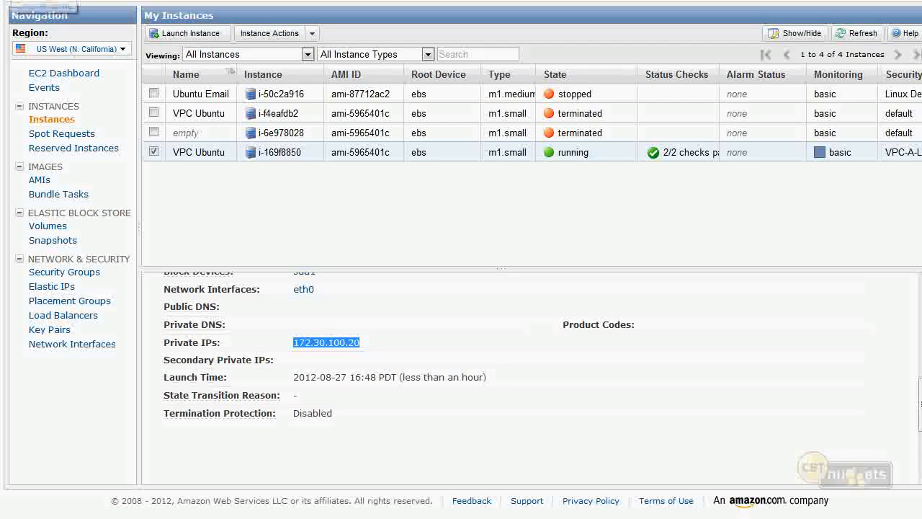
# - Return to the VPC console's Elastic IPs and allocate a new address for use in VPC
pyautogui.click(13, 1)
pyautogui.click(271, 181)
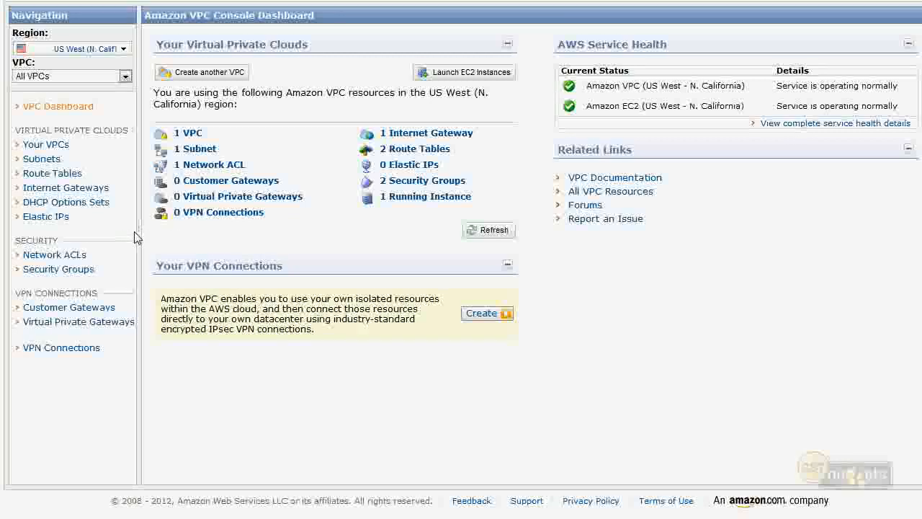
pyautogui.click(49, 217)
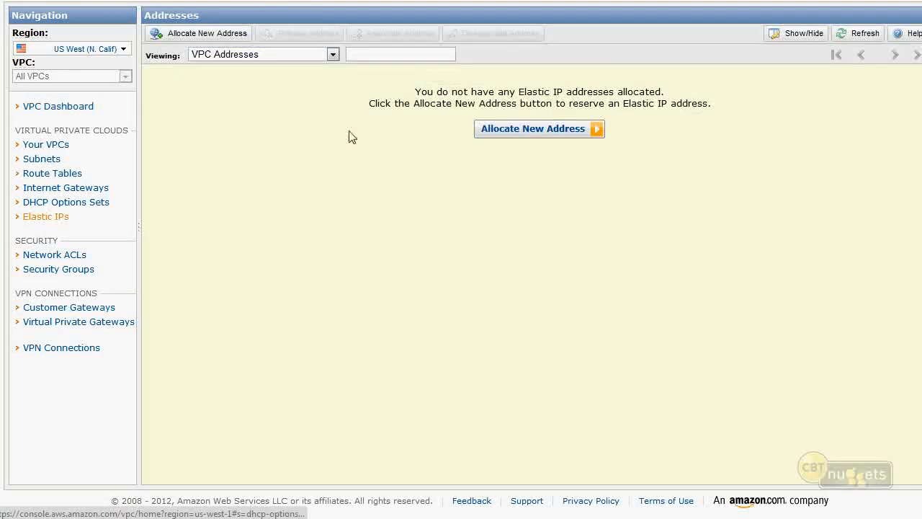
pyautogui.click(538, 128)
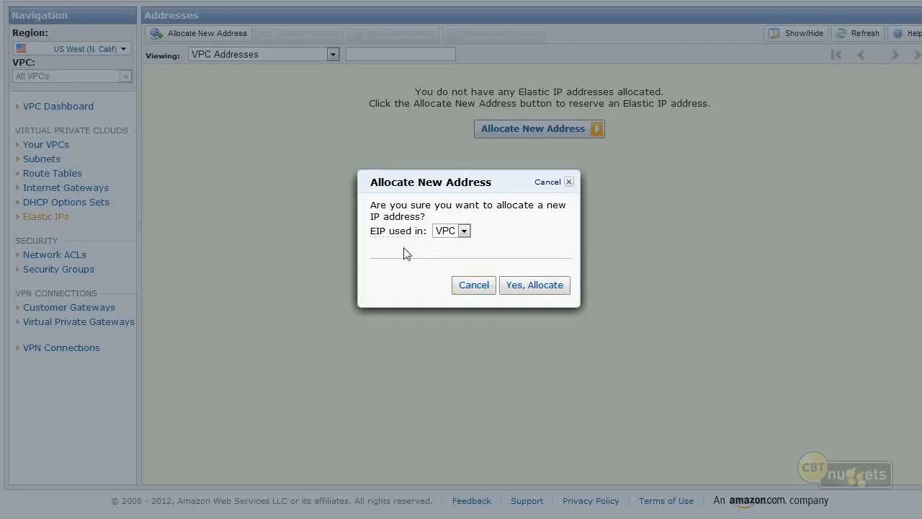
pyautogui.click(465, 230)
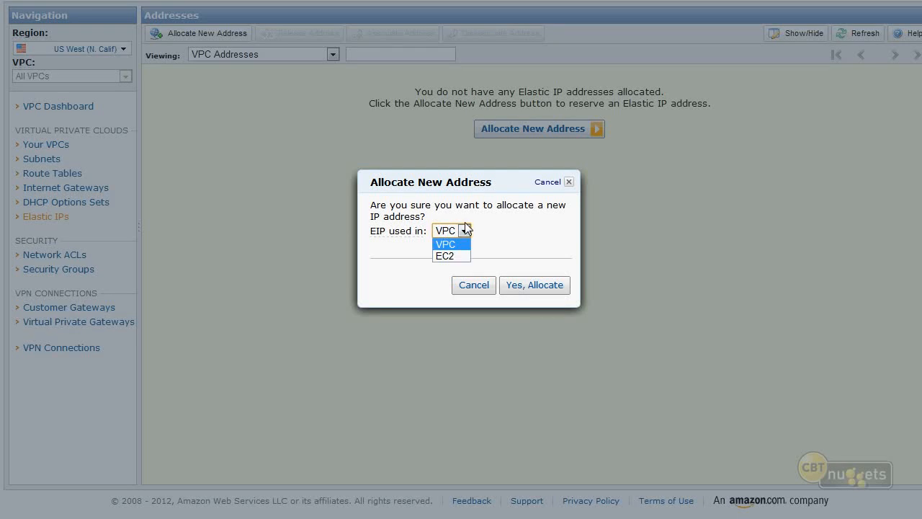
pyautogui.click(464, 246)
pyautogui.click(537, 287)
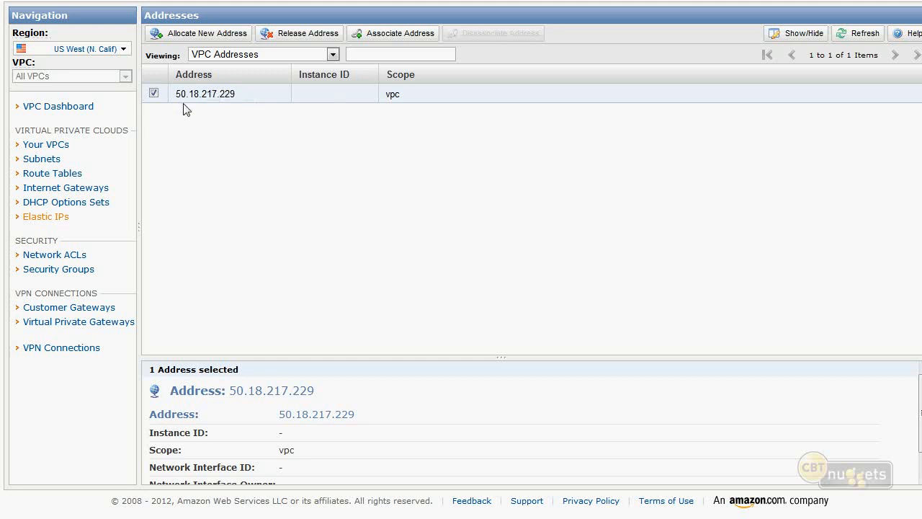
# - Start associating the new Elastic IP address with the VPC Ubuntu instance, using private IP 172.30.100.20
pyautogui.click(391, 33)
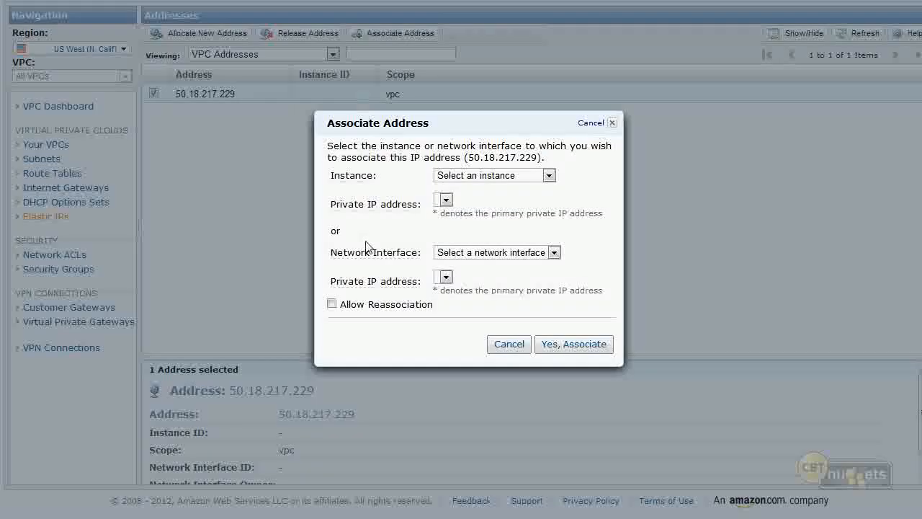
pyautogui.click(538, 179)
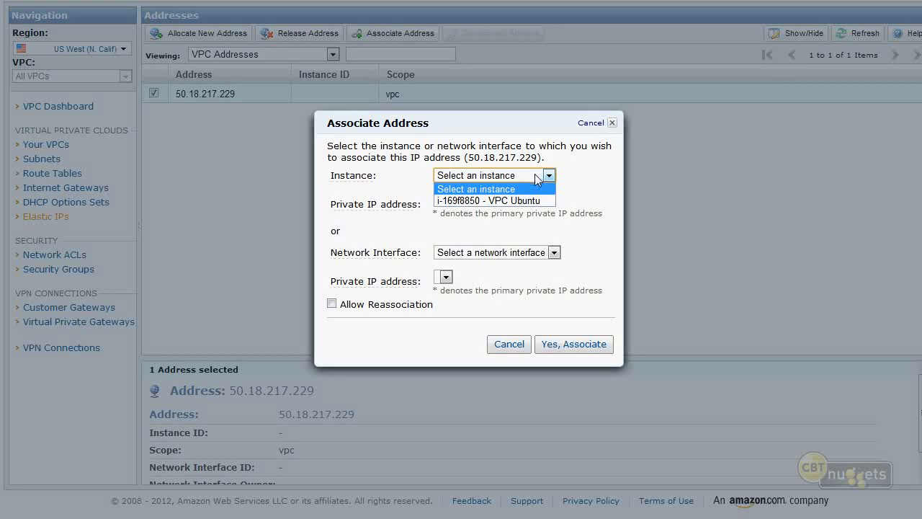
pyautogui.click(520, 202)
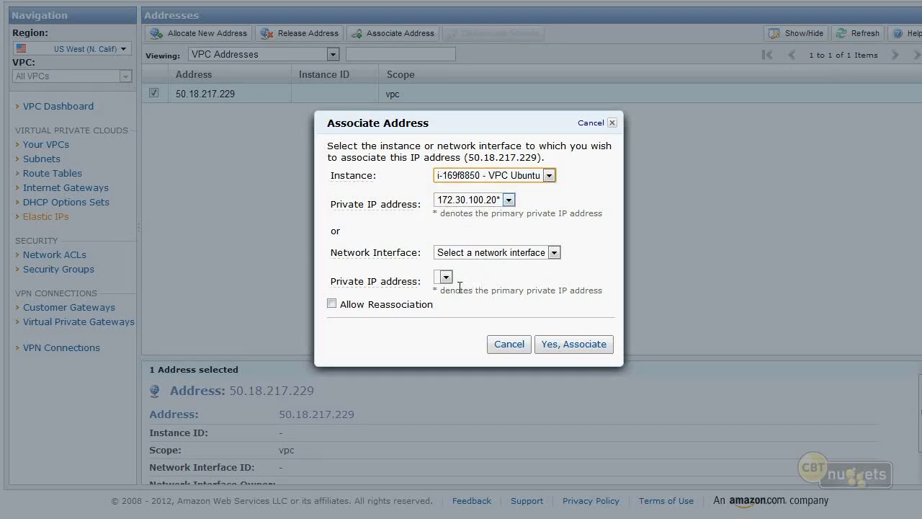
# - Try specifying network interface eni-f498fd9d for the association, and reset the network interface choice to none
pyautogui.click(516, 252)
pyautogui.click(475, 278)
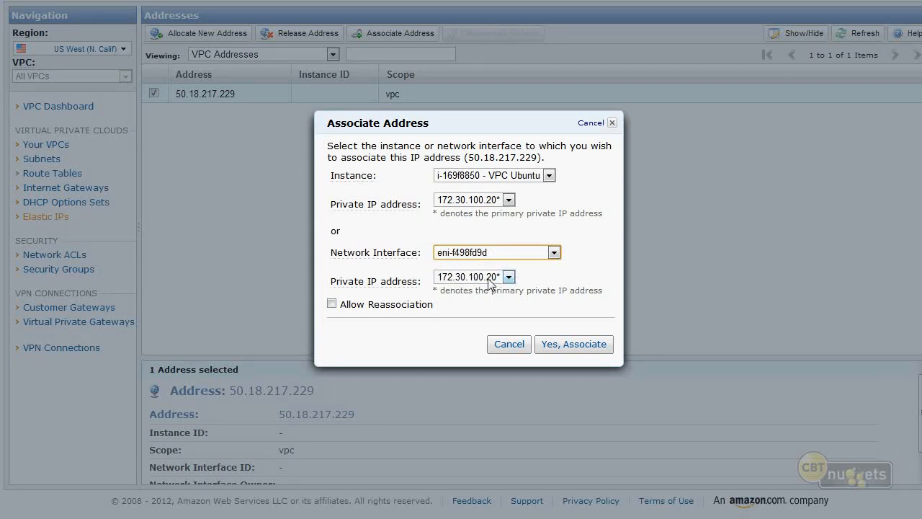
pyautogui.click(494, 256)
pyautogui.click(489, 263)
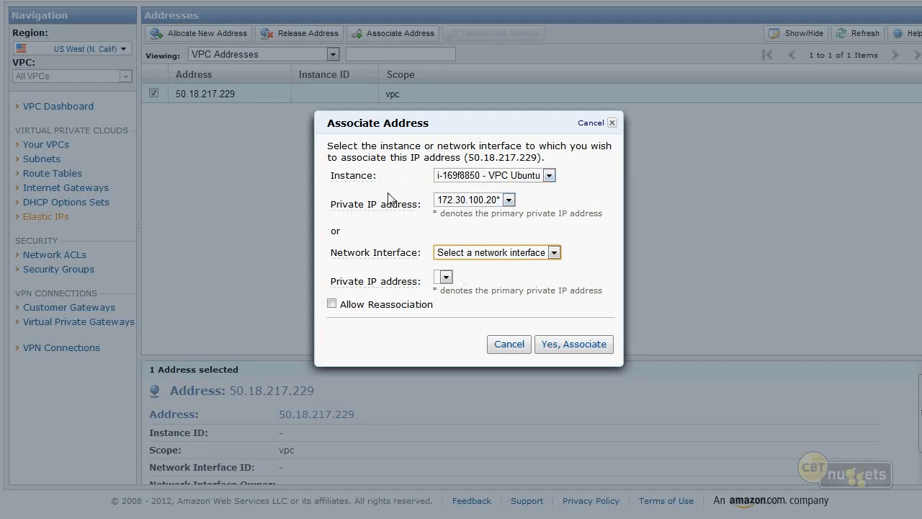
# - Confirm associating the Elastic IP with the VPC Ubuntu instance, leaving Allow Reassociation off
pyautogui.moveTo(363, 307)
pyautogui.click(574, 344)
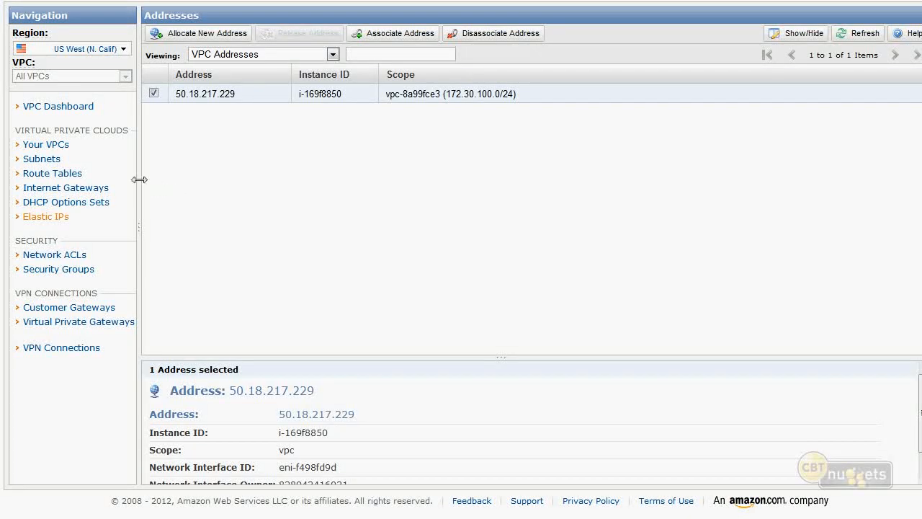
# - Look through the VPC's subnets, route tables and internet gateways, and return to the Elastic IPs
pyautogui.click(51, 160)
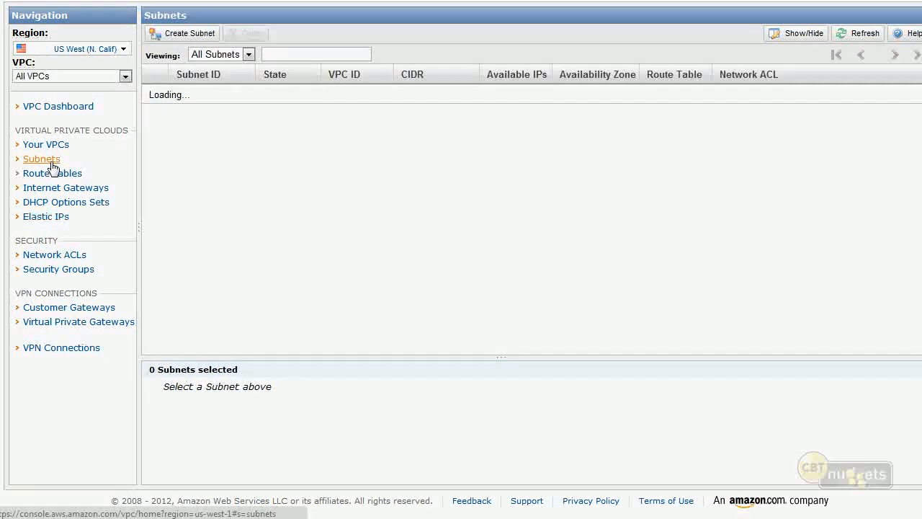
pyautogui.click(52, 175)
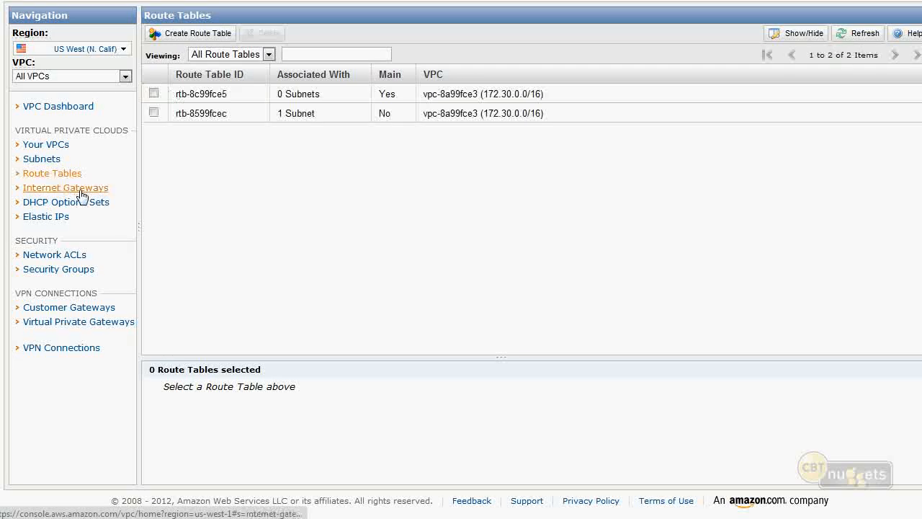
pyautogui.click(77, 191)
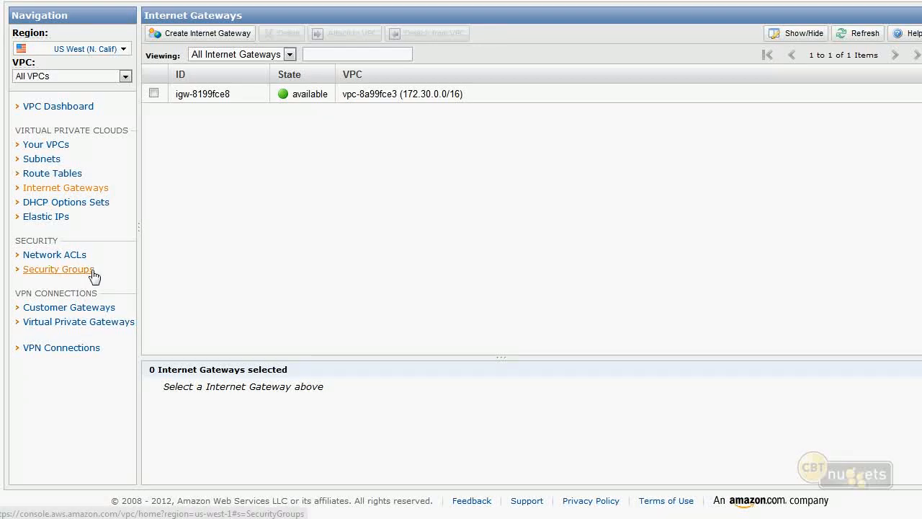
pyautogui.click(60, 217)
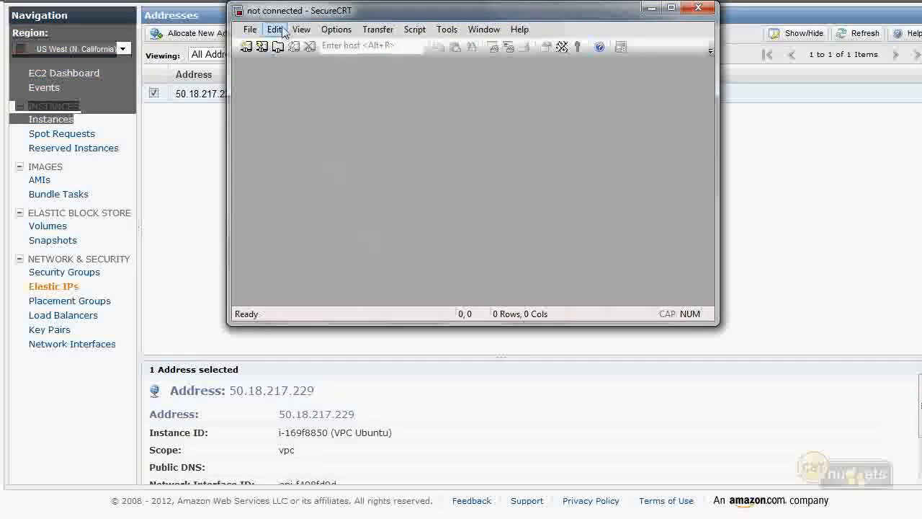
# - In SecureCRT, shift the window clear of the Elastic IP list and start creating a new session
pyautogui.click(245, 46)
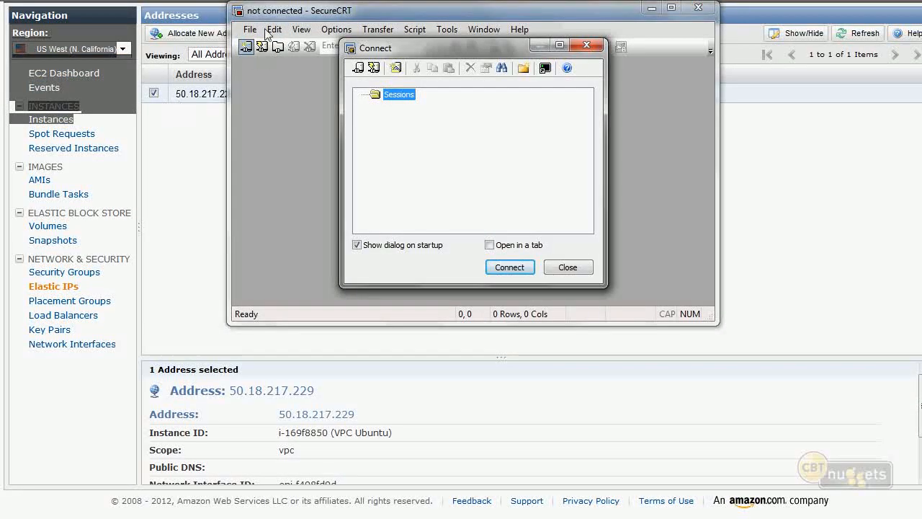
pyautogui.press('Escape')
pyautogui.moveTo(265, 16); pyautogui.dragTo(354, 22)
pyautogui.click(335, 52)
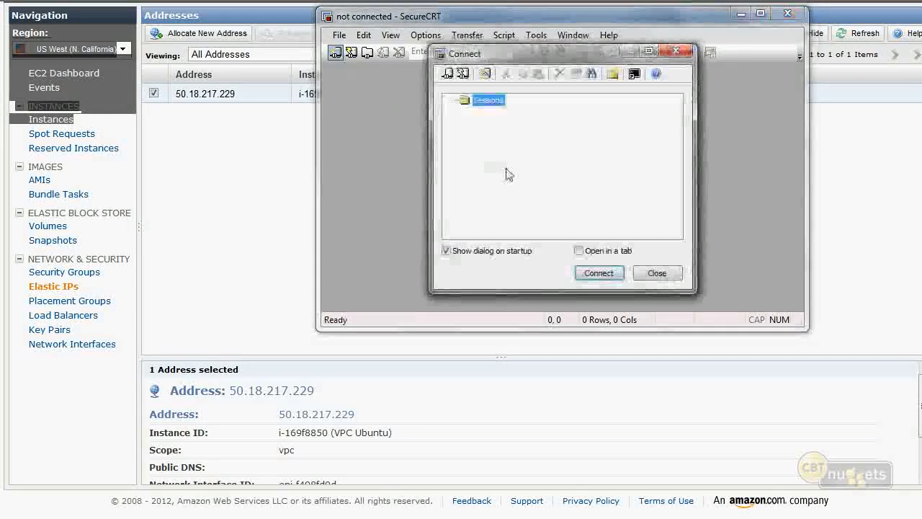
pyautogui.click(463, 73)
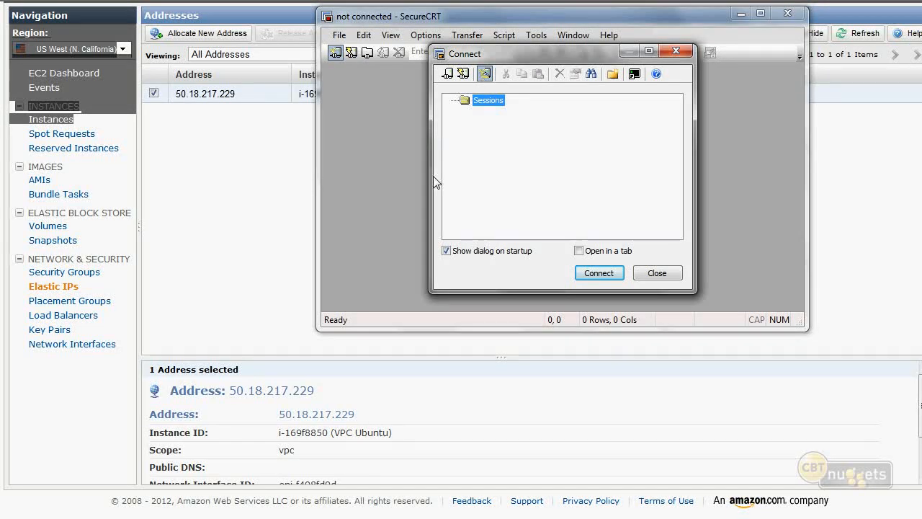
pyautogui.click(580, 271)
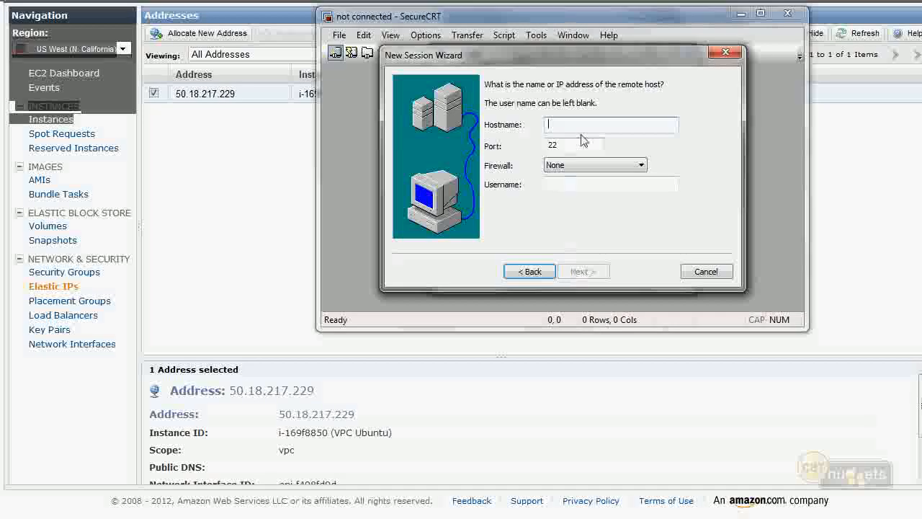
# - Create the session with hostname 50.18.217.229, port 22, no firewall and username ubuntu, keeping the suggested session name
pyautogui.write('50.18.21')
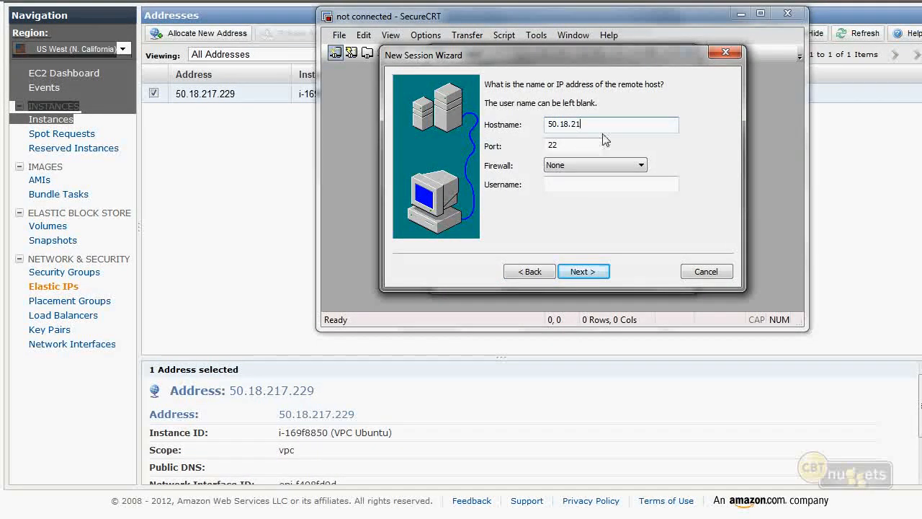
pyautogui.write('7.229')
pyautogui.press('Tab')
pyautogui.press('Tab')
pyautogui.press('Tab')
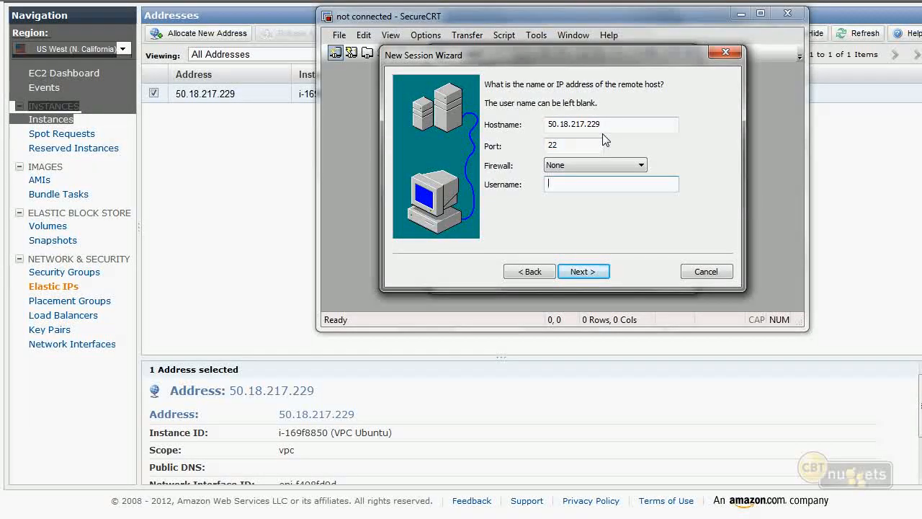
pyautogui.write('ubuntu')
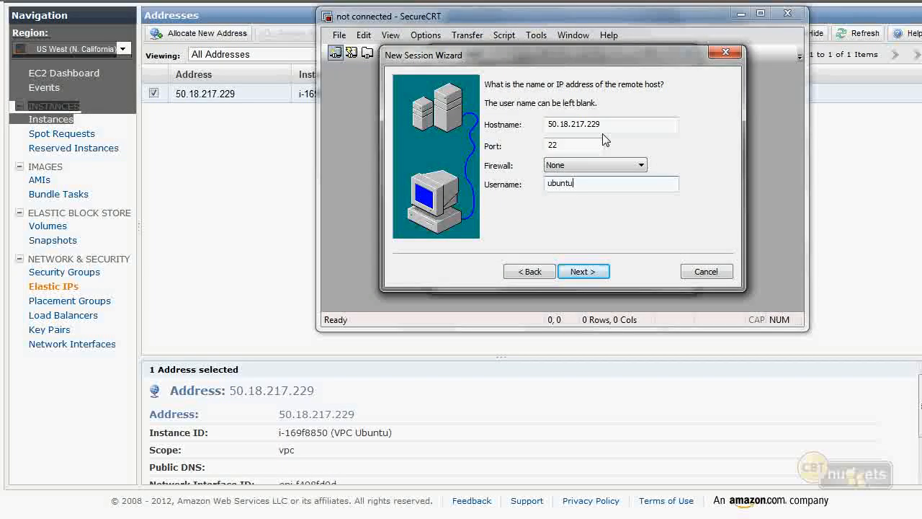
pyautogui.click(582, 271)
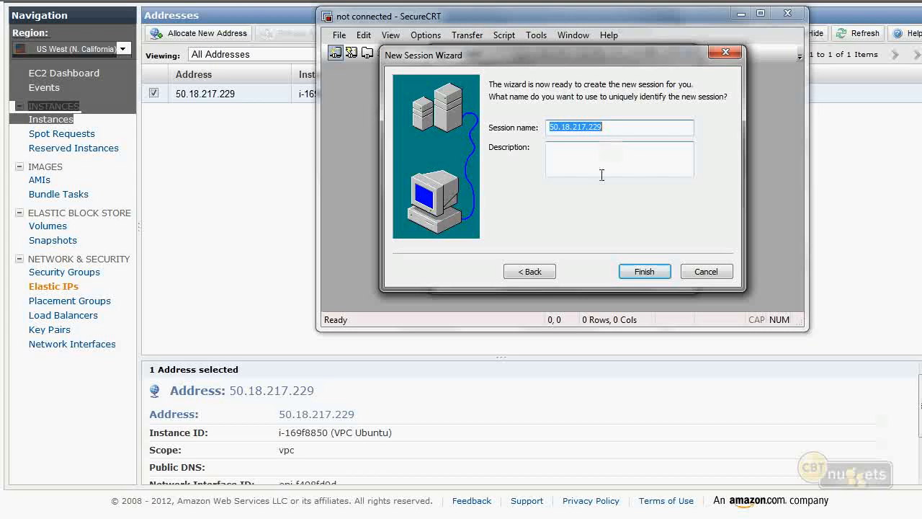
pyautogui.click(646, 271)
# - Set the new session's PublicKey authentication to use the identity file CBT-Pair.pem from the C:\CBTNuggets\AWS folder
pyautogui.rightClick(534, 114)
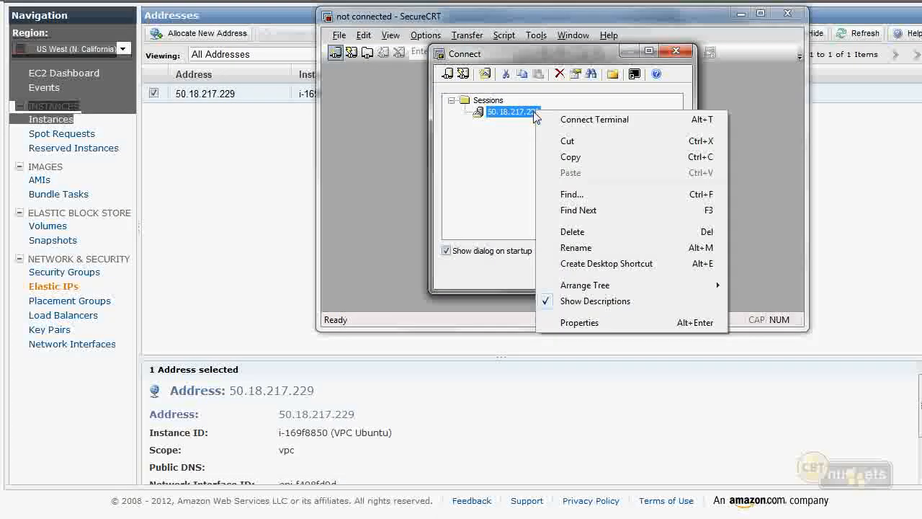
pyautogui.click(579, 322)
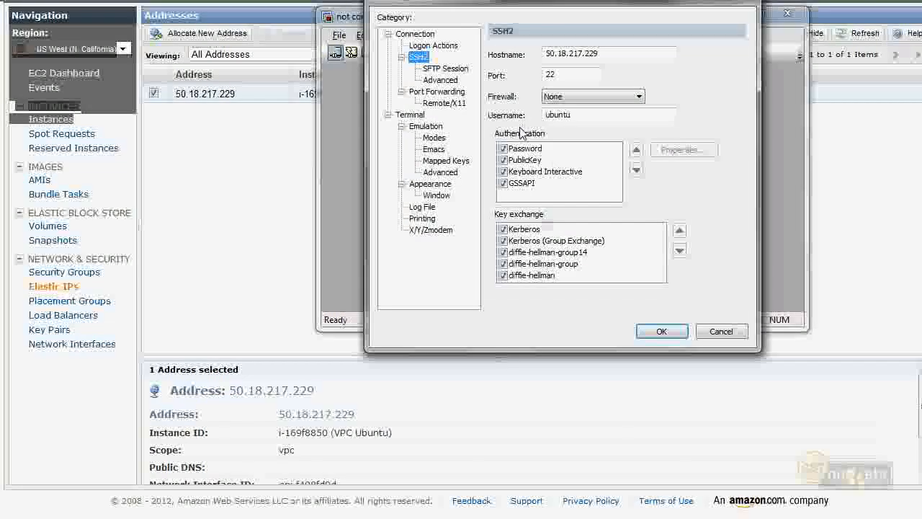
pyautogui.click(532, 160)
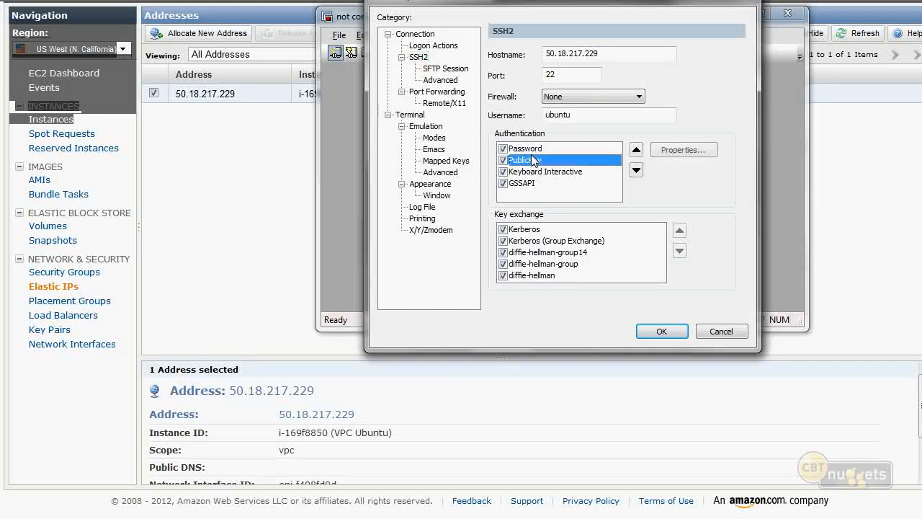
pyautogui.click(673, 155)
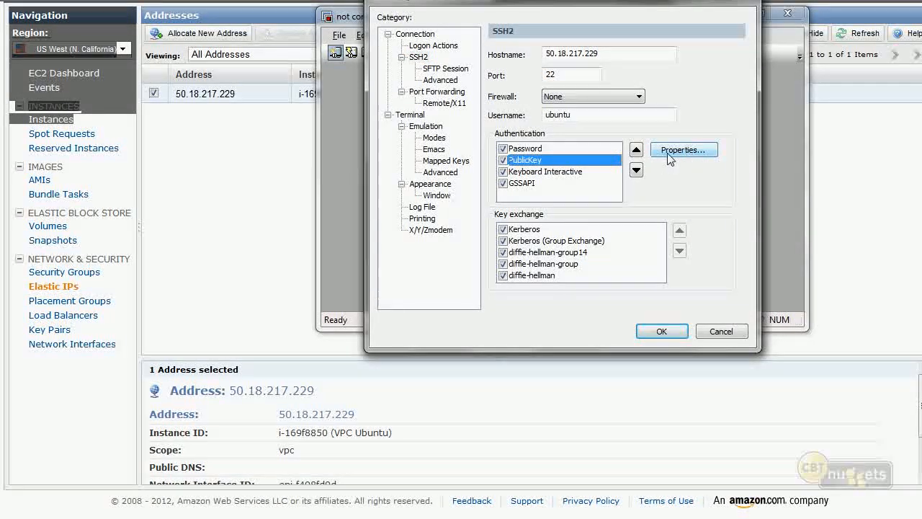
pyautogui.click(647, 147)
pyautogui.click(483, 89)
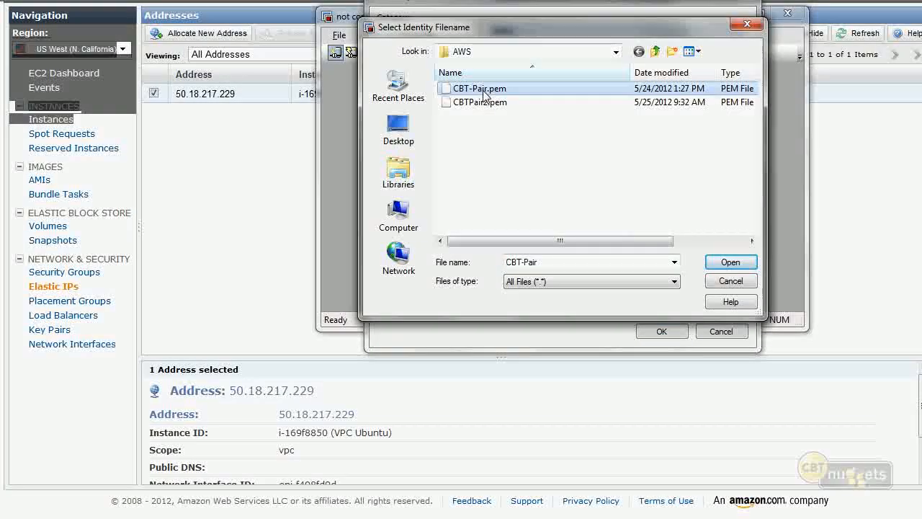
pyautogui.click(616, 51)
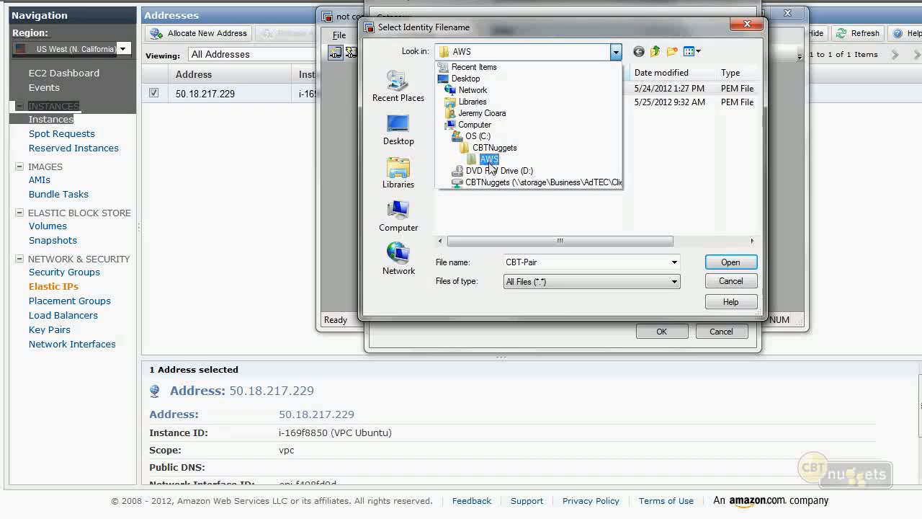
pyautogui.click(490, 160)
pyautogui.doubleClick(481, 91)
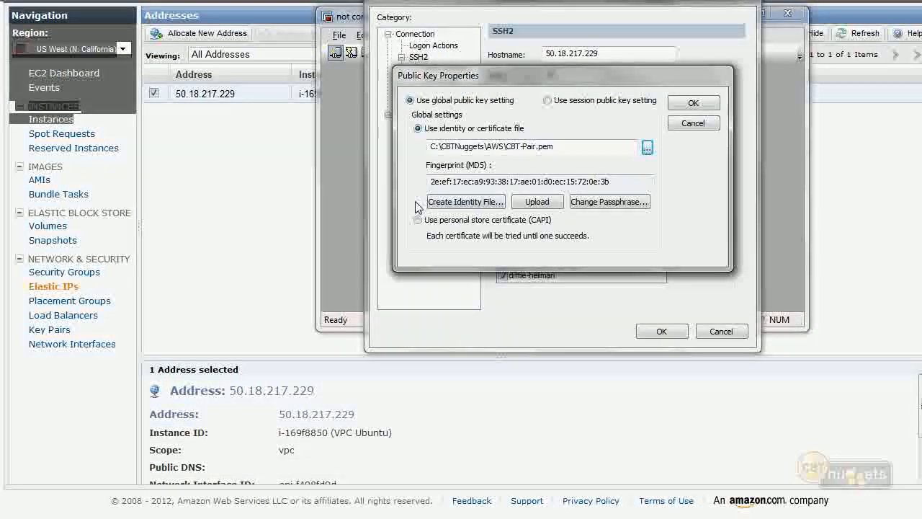
pyautogui.click(711, 103)
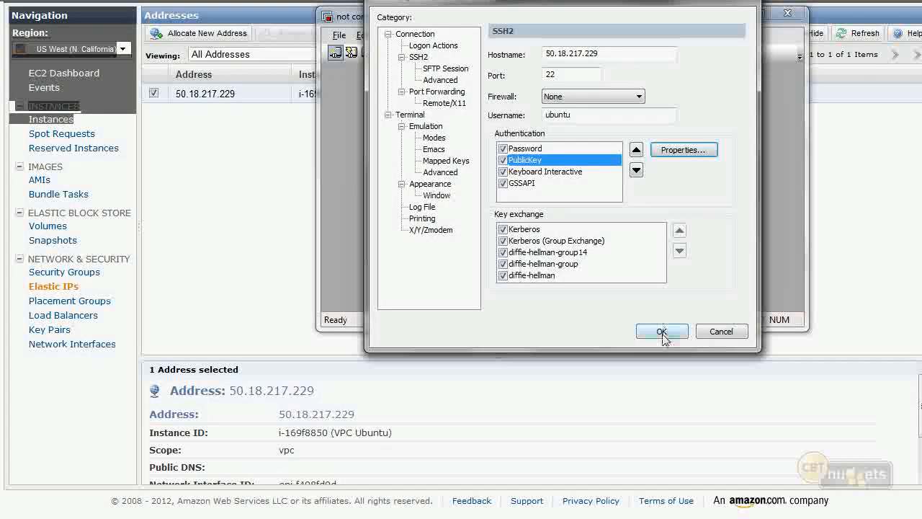
pyautogui.click(662, 331)
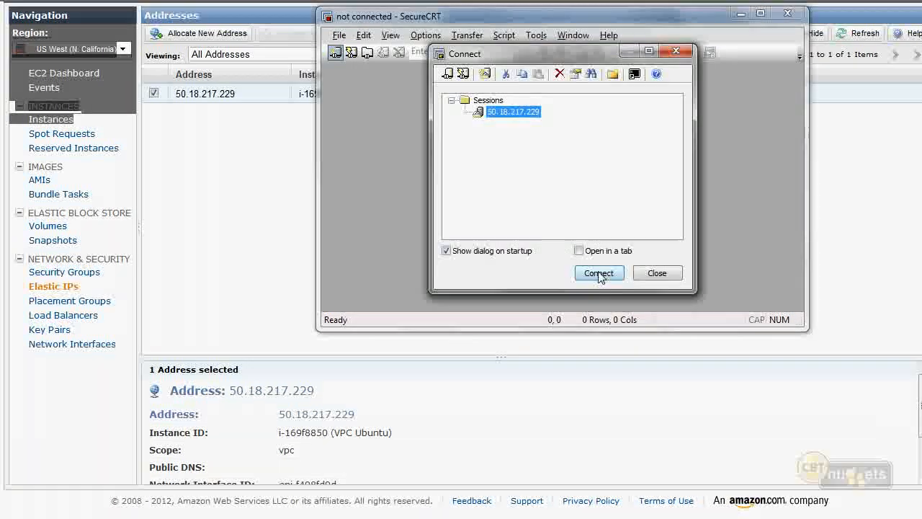
# - Connect to the 50.18.217.229 session and bring up a few fresh shell prompts
pyautogui.click(600, 273)
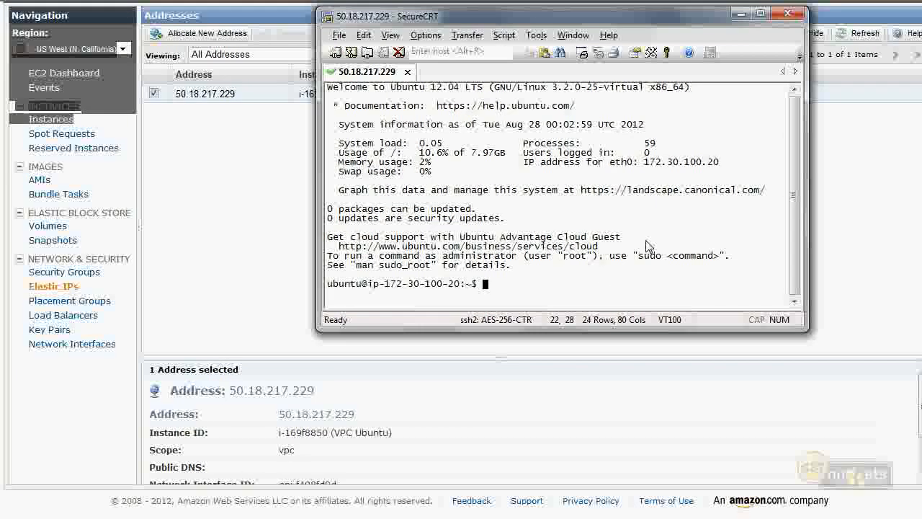
pyautogui.press('Return')
pyautogui.press('Return')
pyautogui.press('Return')
# - Run ifconfig on the Ubuntu instance and highlight the IPv4 address of eth0
pyautogui.write('ifconfig')
pyautogui.press('Return')
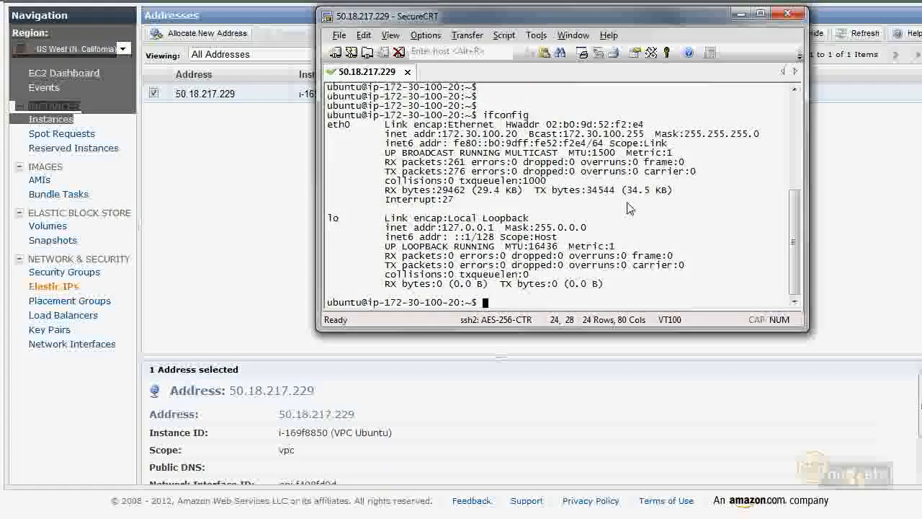
pyautogui.moveTo(520, 134); pyautogui.dragTo(437, 134)
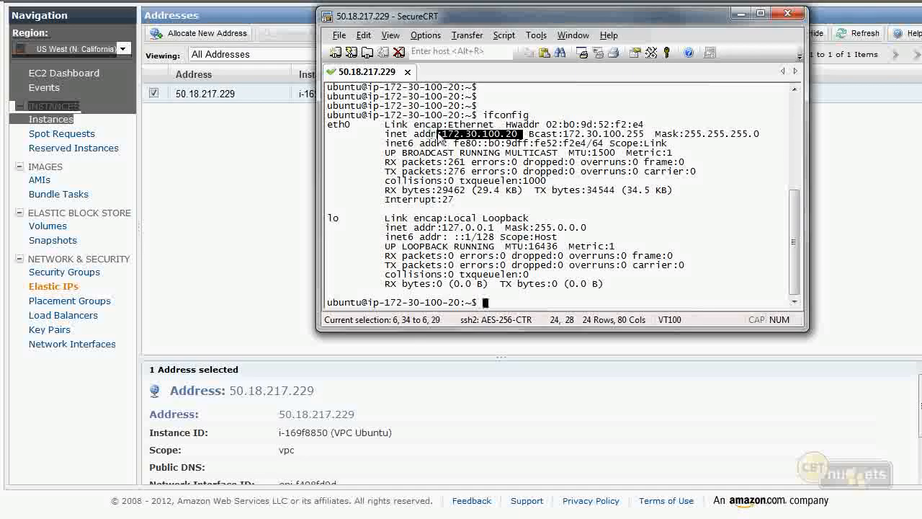